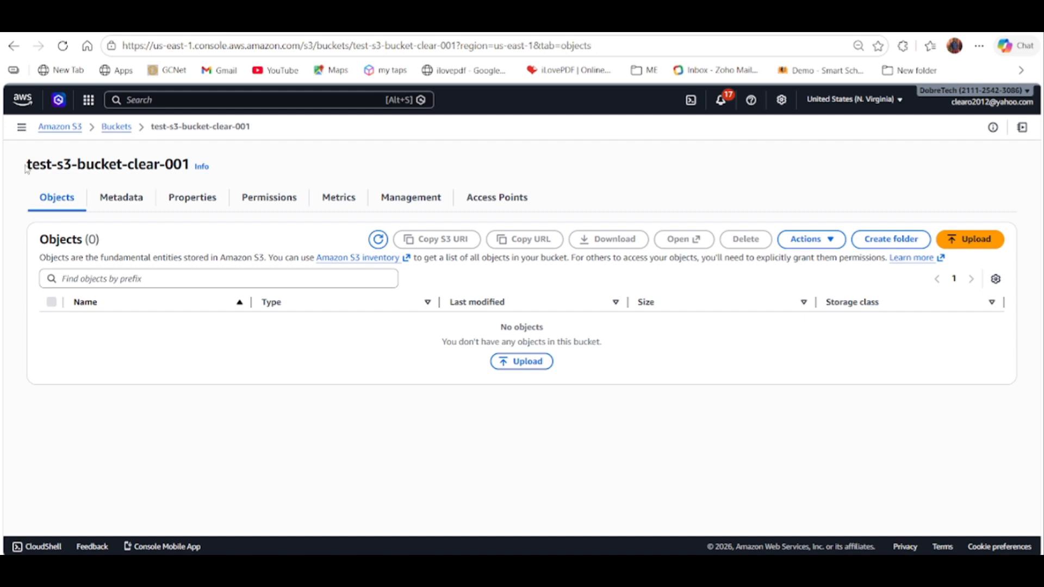
{"action": "left_click_drag", "start_coordinate": [25, 170], "coordinate": [190, 166]}
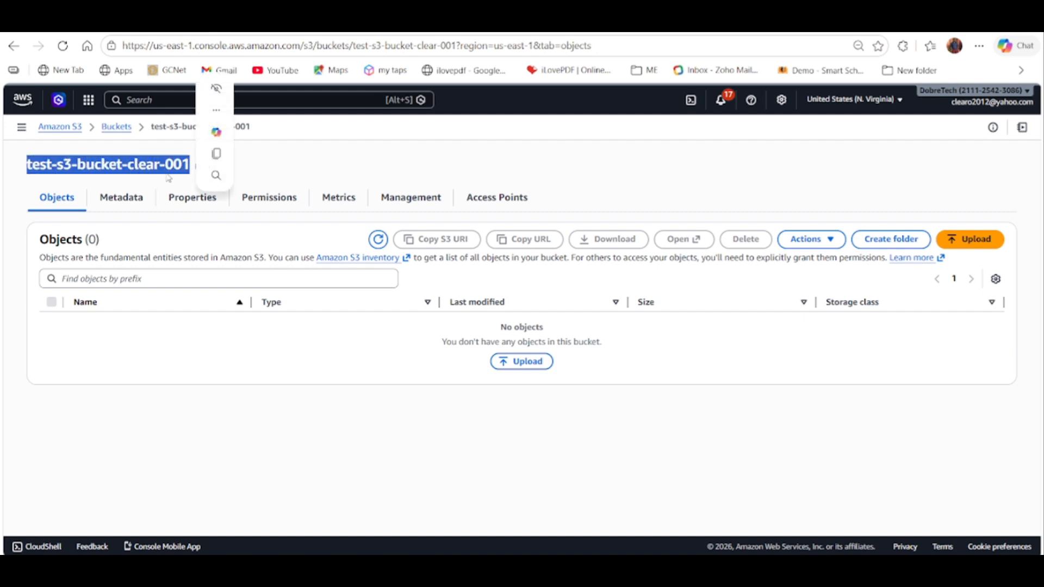
{"action": "left_click", "coordinate": [228, 154]}
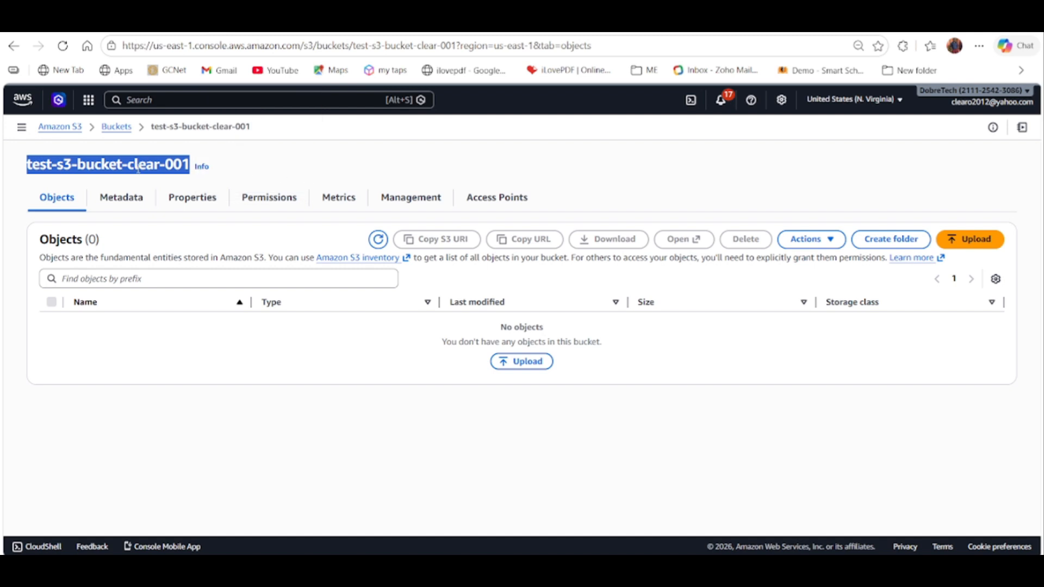
{"action": "left_click", "coordinate": [243, 164]}
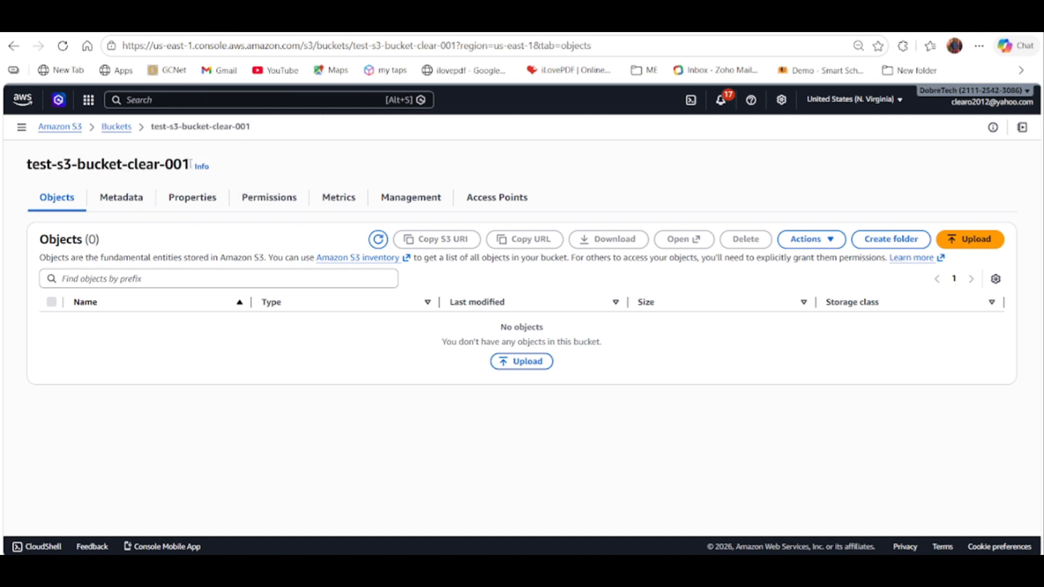
{"action": "left_click_drag", "start_coordinate": [191, 163], "coordinate": [16, 168]}
{"action": "left_click", "coordinate": [270, 161]}
Start an upload to the test-s3-bucket-clear-001 bucket and add the index HTML file from the Desktop folder.
{"action": "left_click", "coordinate": [522, 363]}
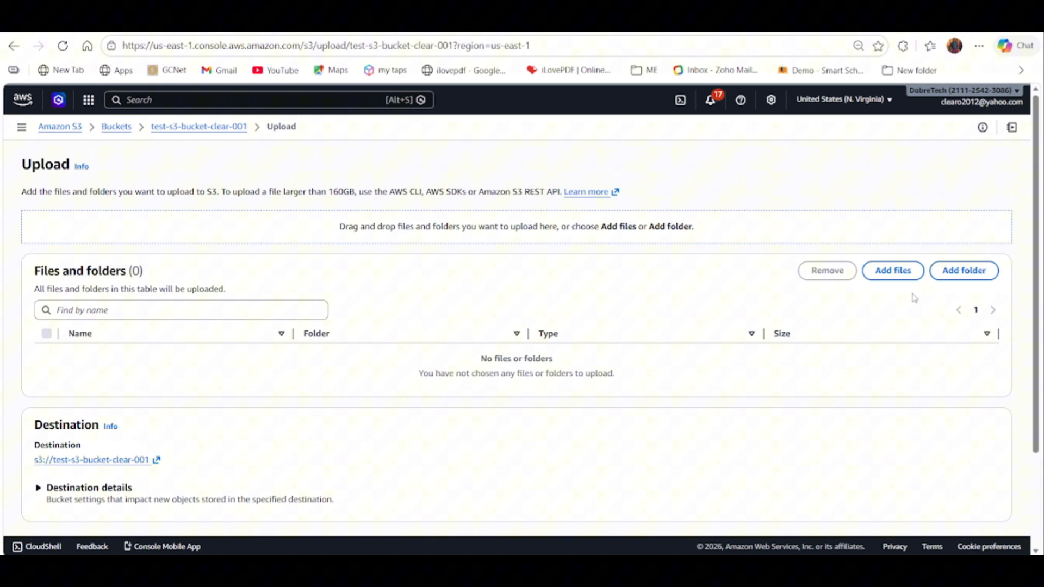
{"action": "left_click", "coordinate": [892, 270]}
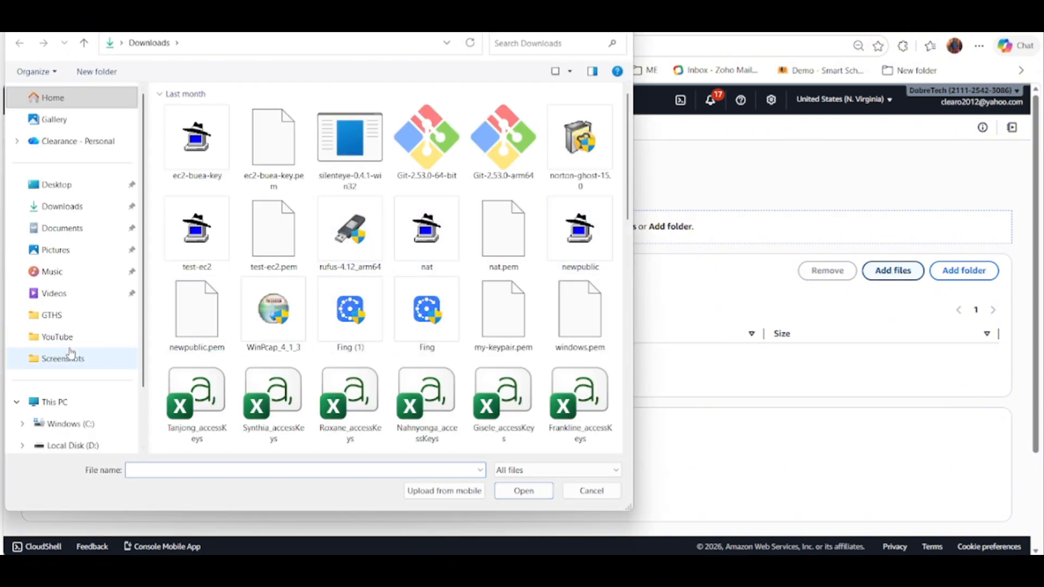
{"action": "left_click", "coordinate": [60, 185]}
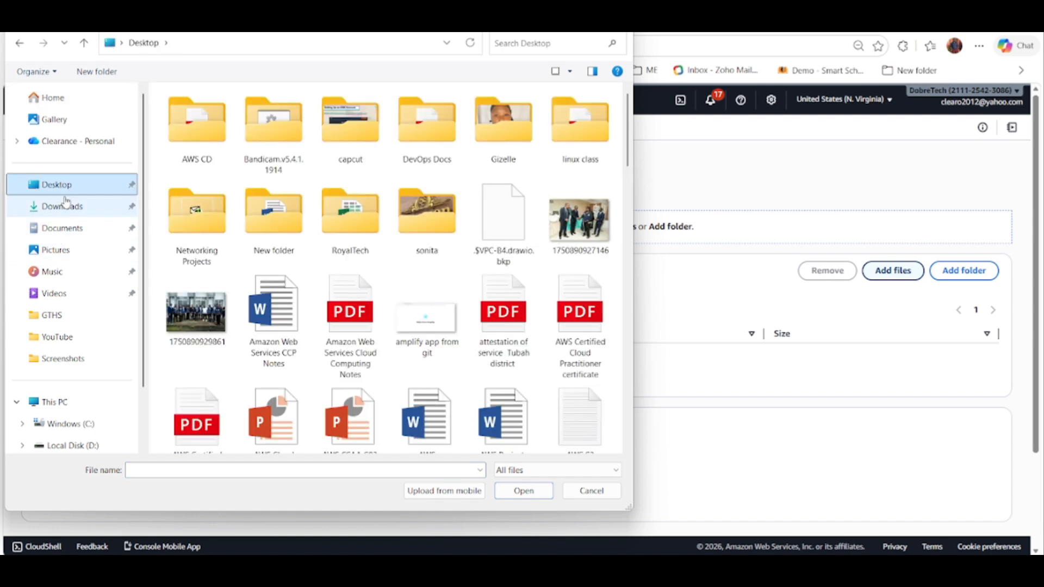
{"action": "left_click", "coordinate": [503, 43]}
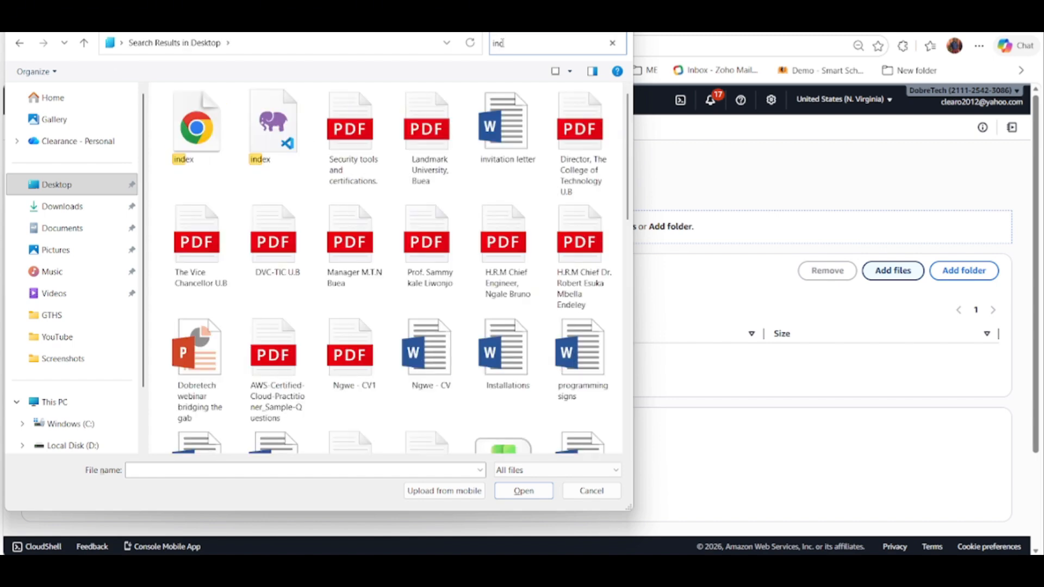
{"action": "double_click", "coordinate": [196, 127]}
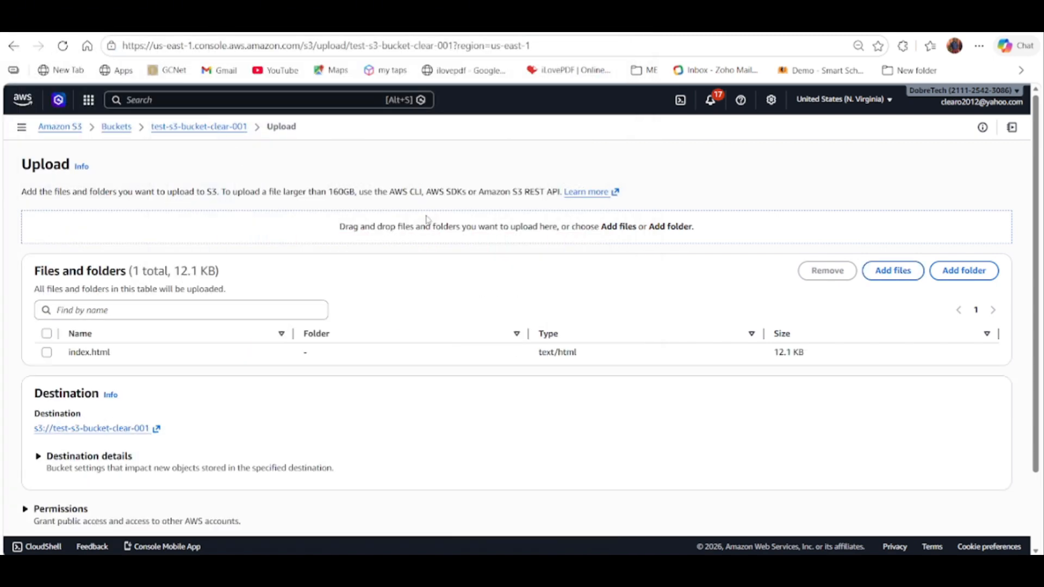
Select index.html in the file list, upload it to the bucket and close the upload status page.
{"action": "left_click", "coordinate": [47, 352]}
{"action": "scroll", "coordinate": [769, 407], "scroll_direction": "down", "scroll_amount": 2}
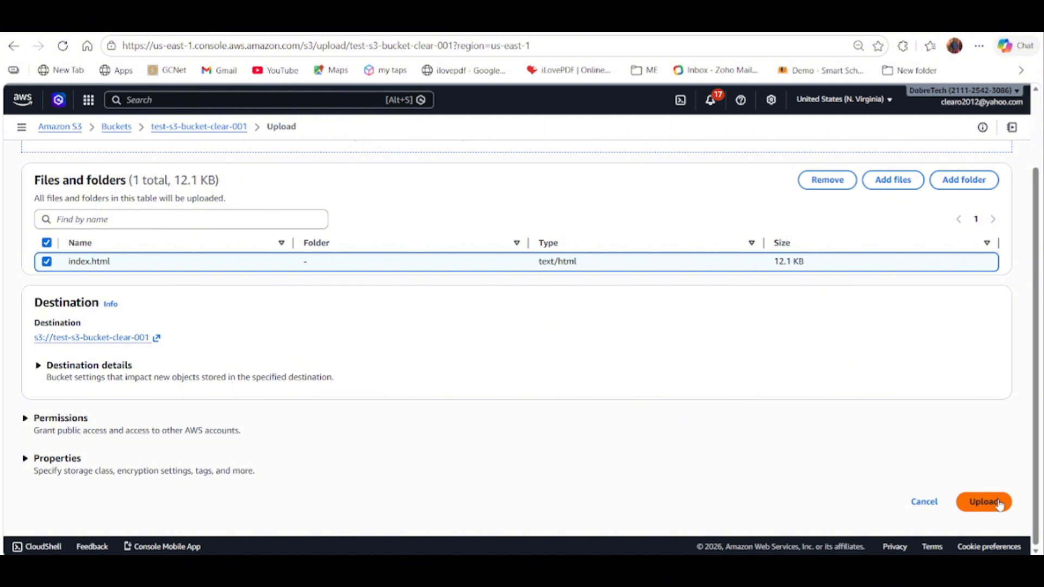
{"action": "left_click", "coordinate": [991, 503]}
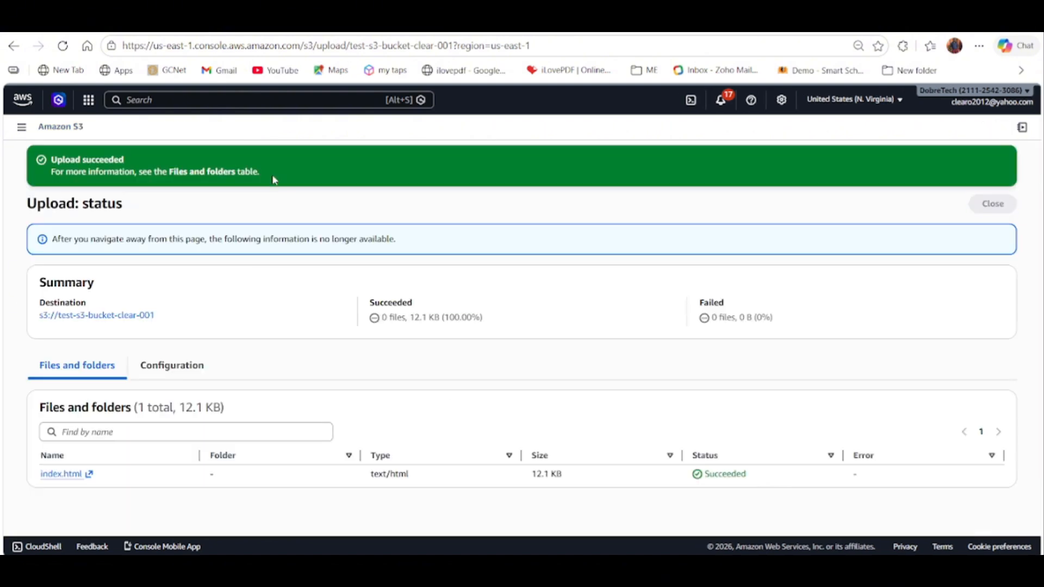
{"action": "left_click", "coordinate": [1000, 209]}
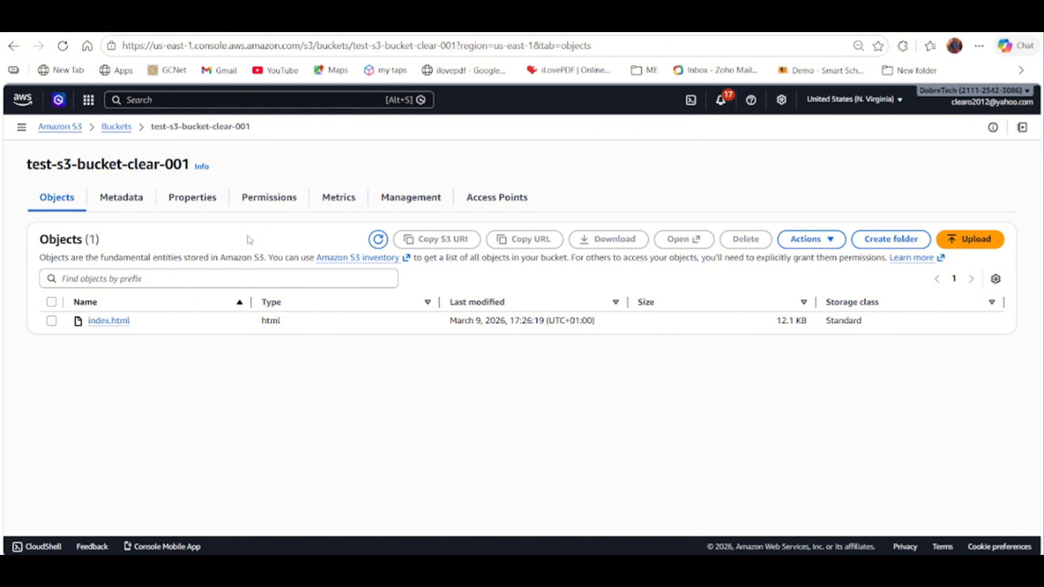
Turn off Block all public access in the bucket's permissions, save it with the confirmation word "confirm" and dismiss the notification.
{"action": "left_click", "coordinate": [258, 202]}
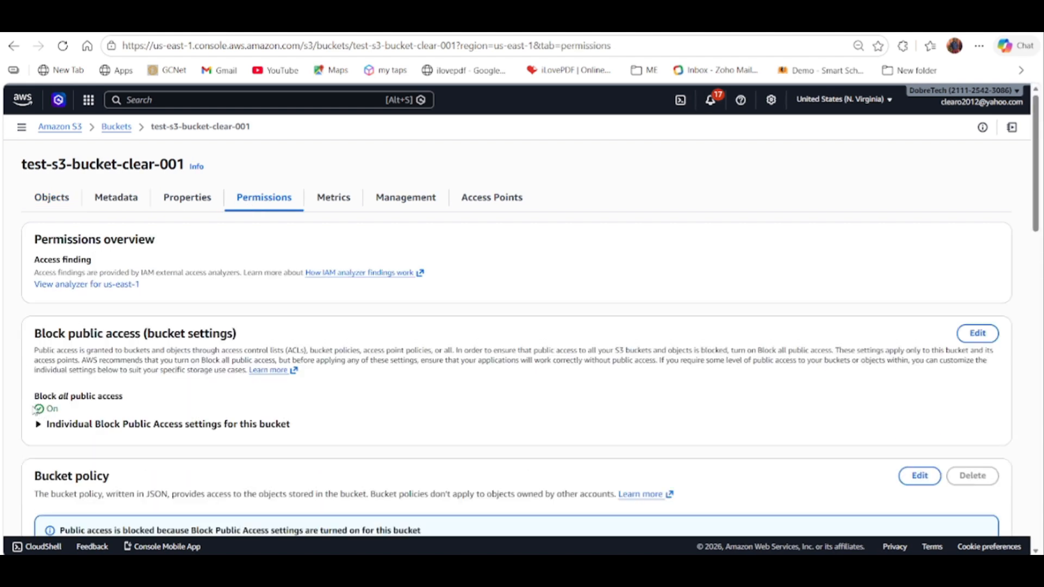
{"action": "left_click", "coordinate": [139, 426]}
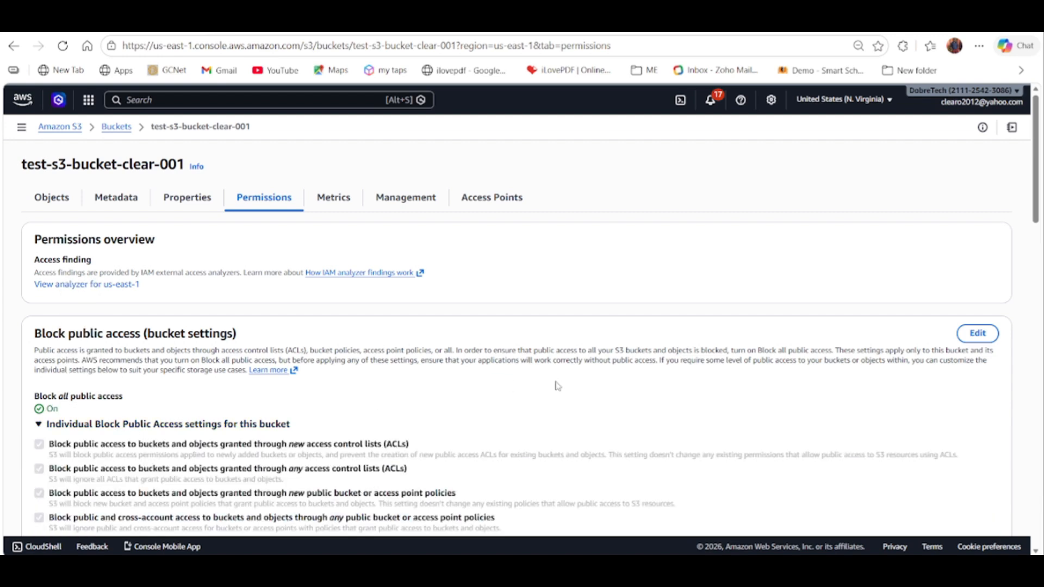
{"action": "left_click", "coordinate": [977, 333]}
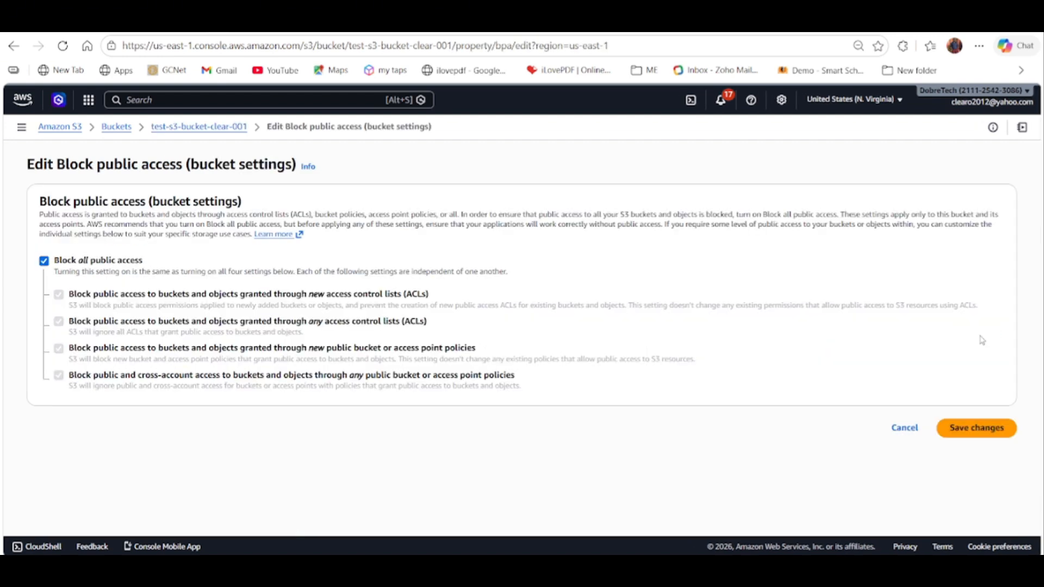
{"action": "left_click", "coordinate": [44, 261]}
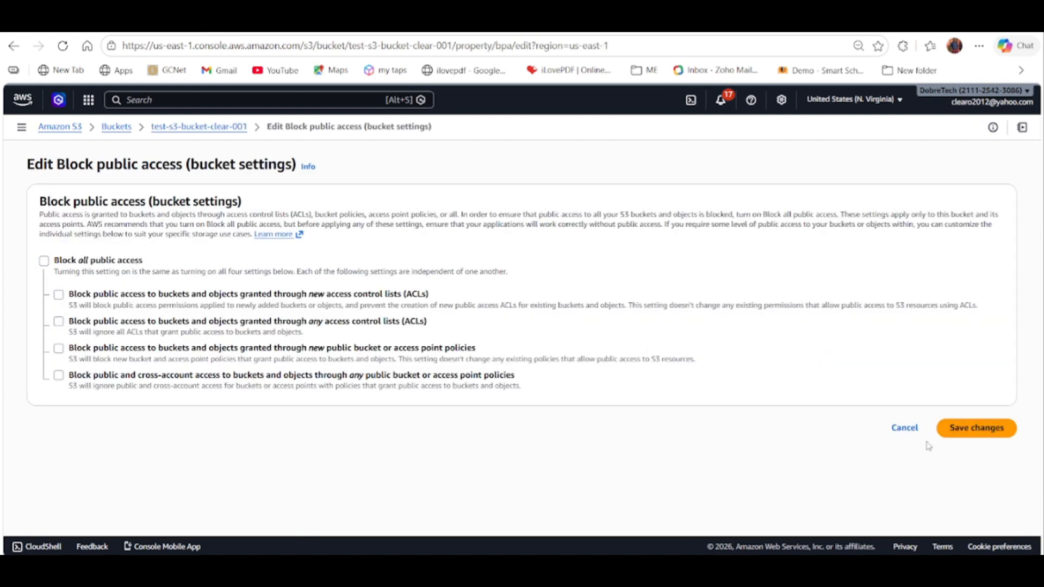
{"action": "left_click", "coordinate": [977, 428]}
{"action": "left_click", "coordinate": [413, 353]}
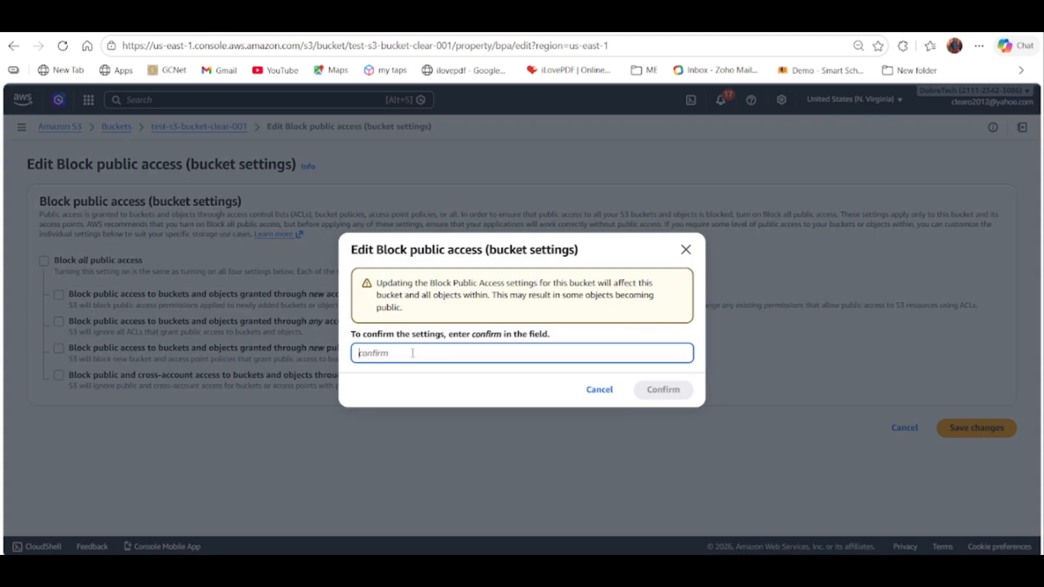
{"action": "type", "text": "confirm"}
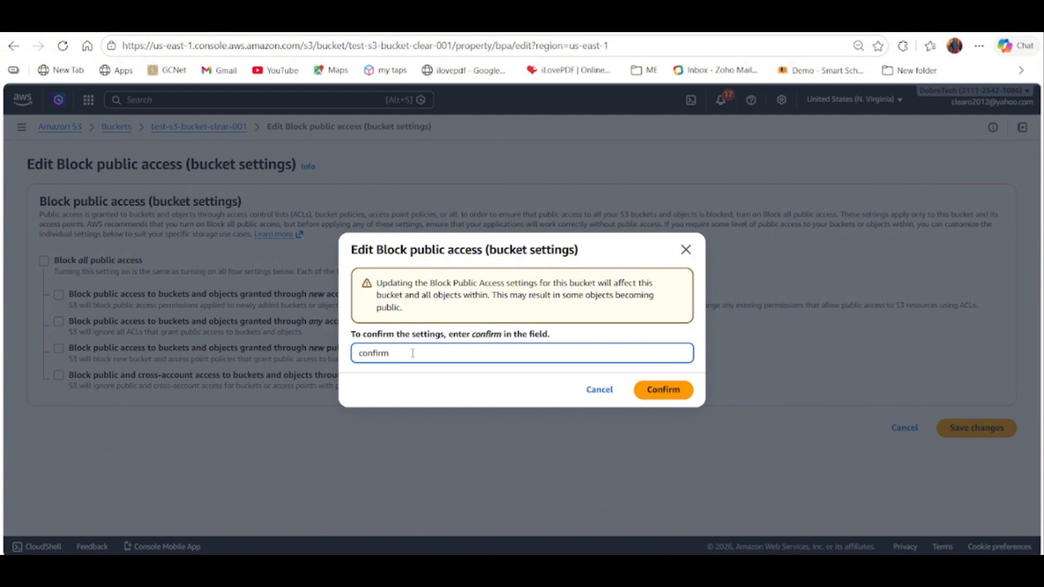
{"action": "left_click", "coordinate": [672, 390]}
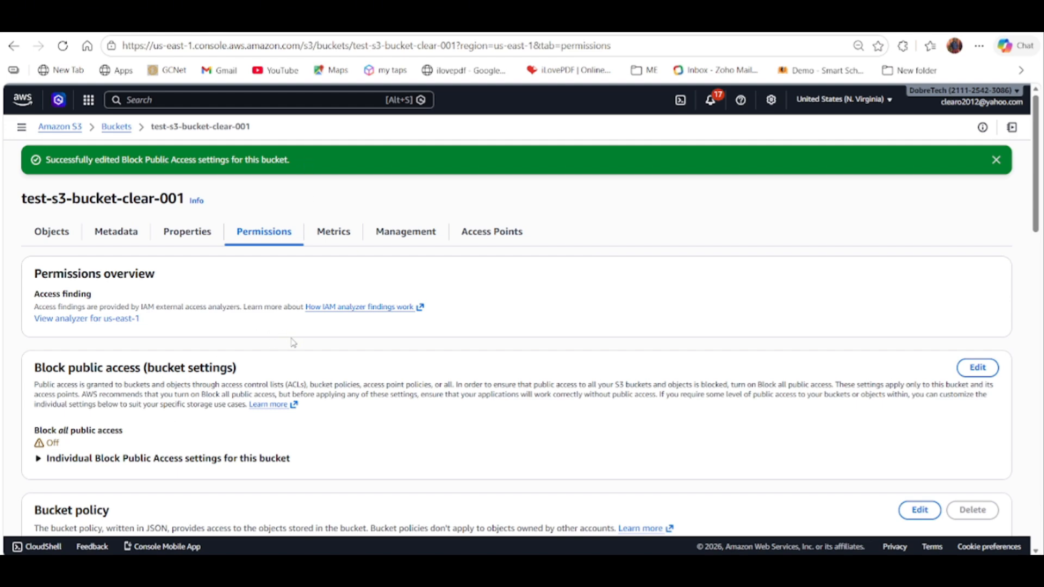
{"action": "scroll", "coordinate": [299, 368], "scroll_direction": "down", "scroll_amount": 1}
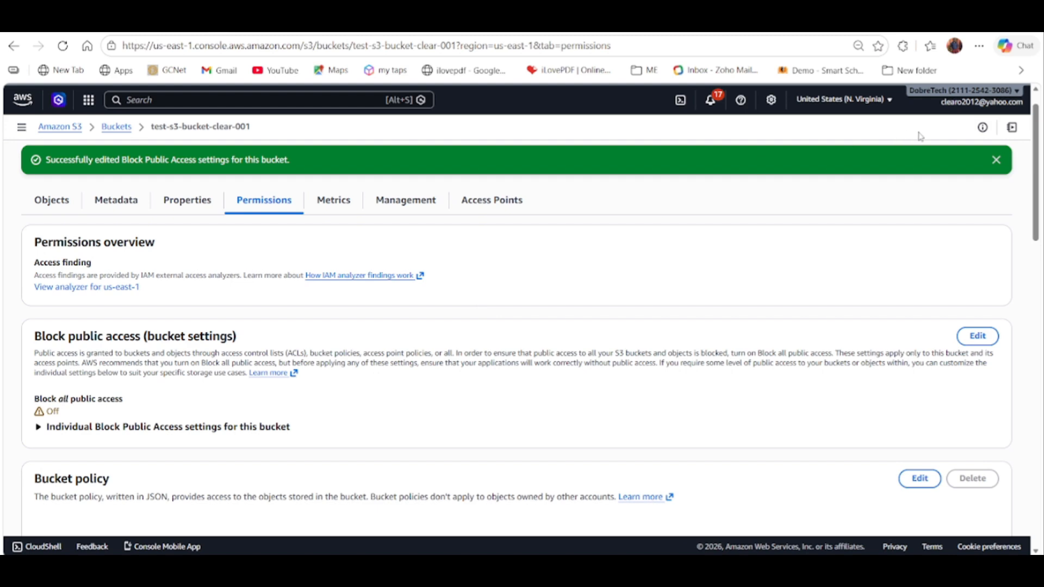
{"action": "left_click", "coordinate": [997, 158]}
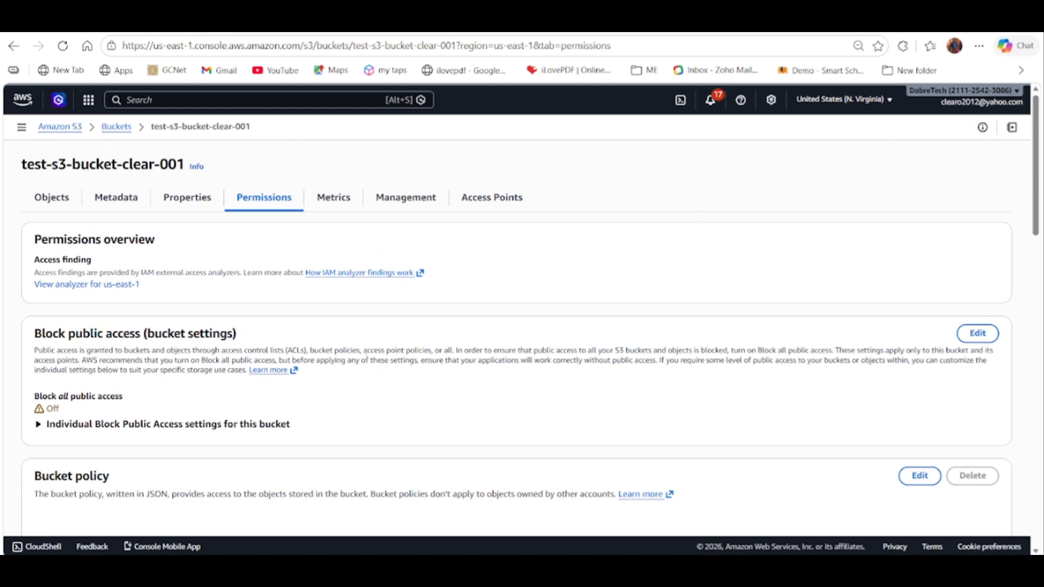
Try to switch the bucket's Object Ownership to ACLs enabled and save the changes.
{"action": "scroll", "coordinate": [175, 357], "scroll_direction": "down", "scroll_amount": 5}
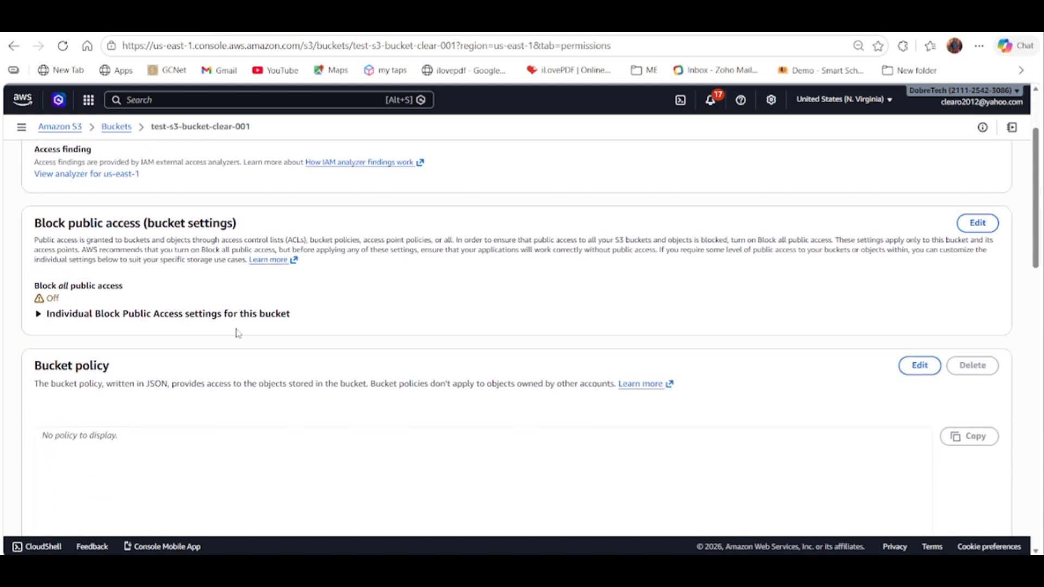
{"action": "scroll", "coordinate": [249, 329], "scroll_direction": "down", "scroll_amount": 5}
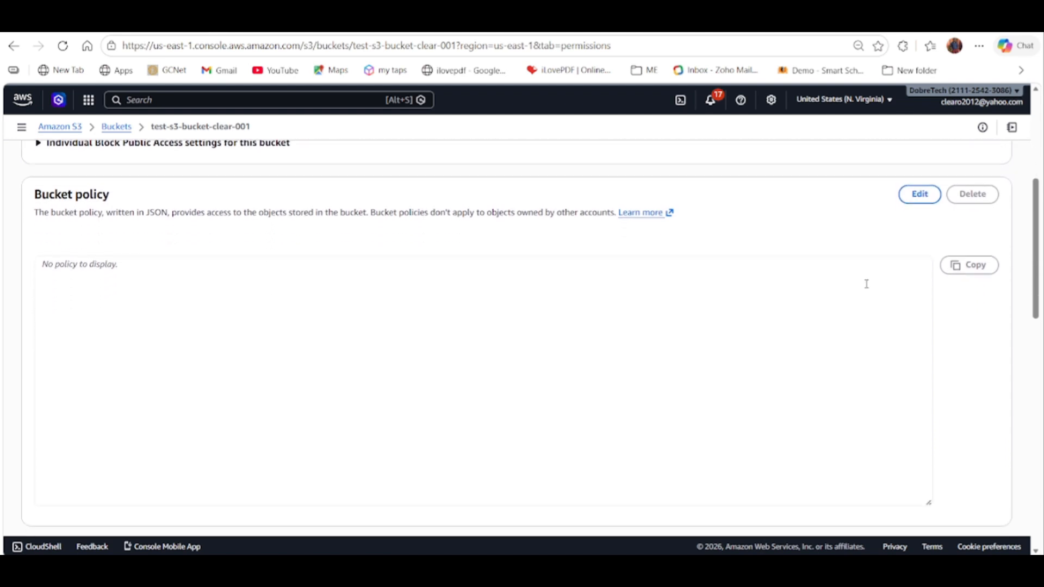
{"action": "scroll", "coordinate": [913, 296], "scroll_direction": "down", "scroll_amount": 5}
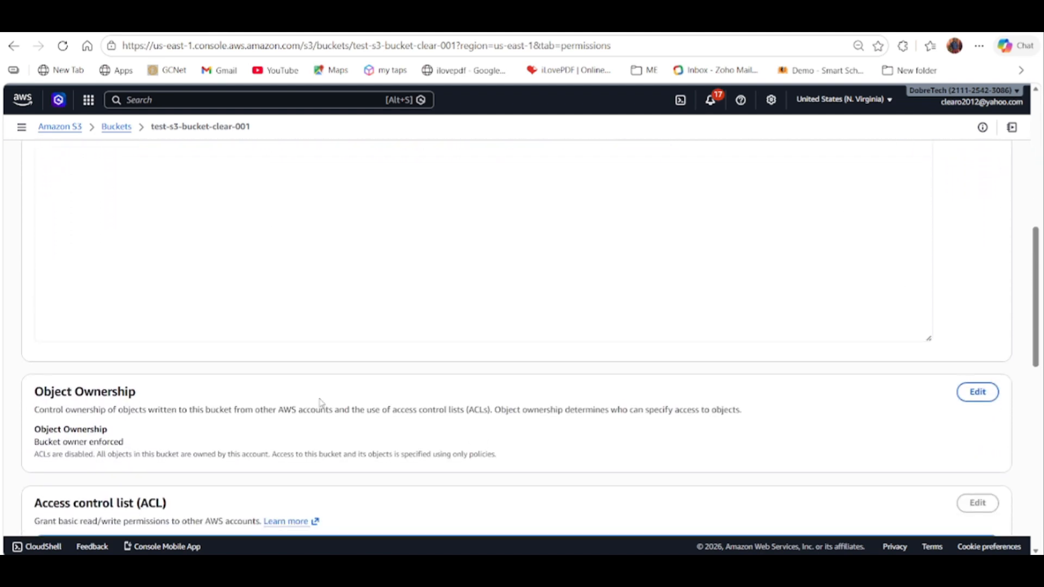
{"action": "scroll", "coordinate": [183, 414], "scroll_direction": "down", "scroll_amount": 2}
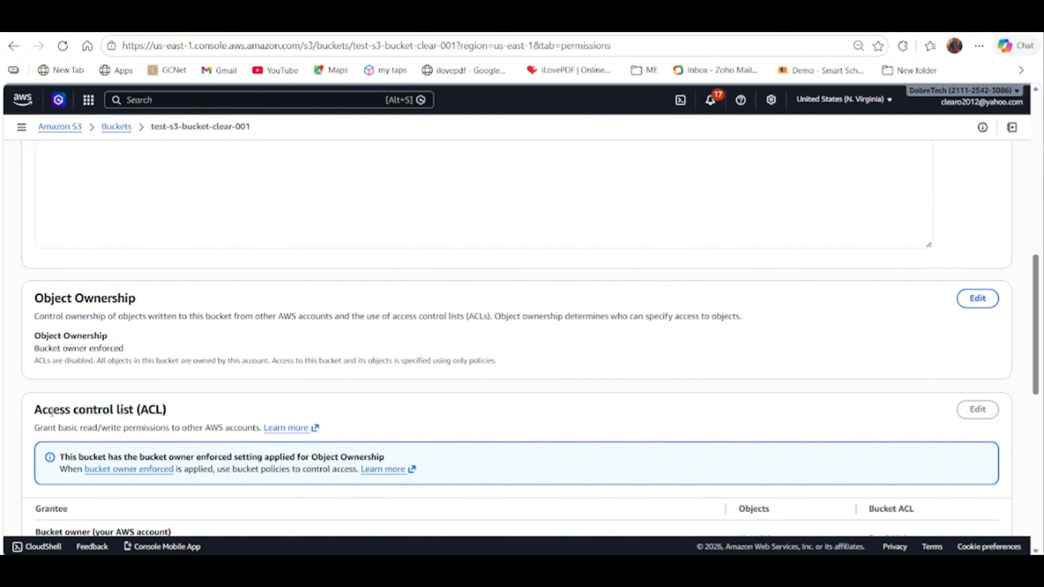
{"action": "left_click_drag", "start_coordinate": [36, 409], "coordinate": [167, 407]}
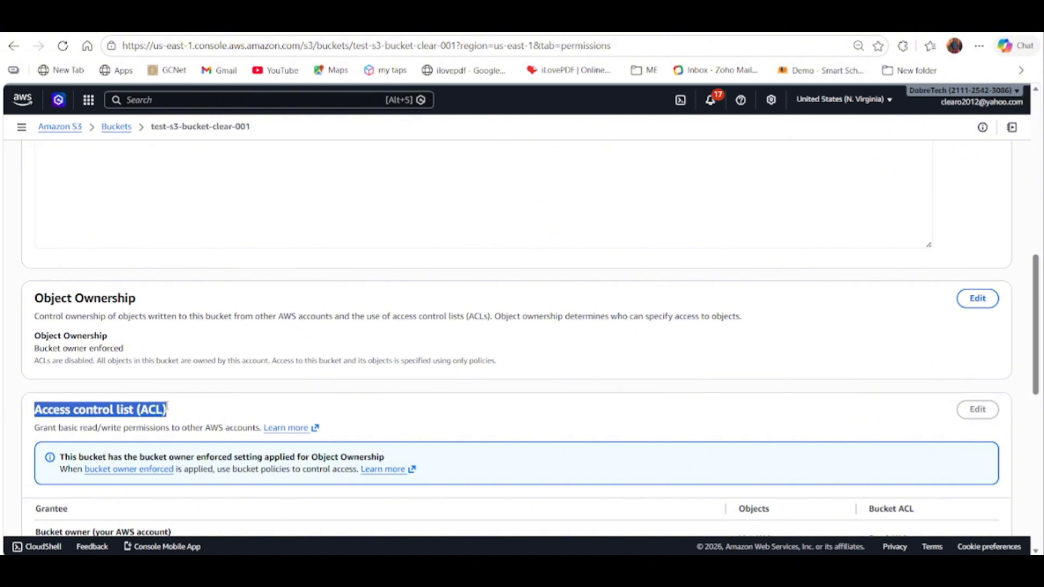
{"action": "left_click", "coordinate": [105, 389]}
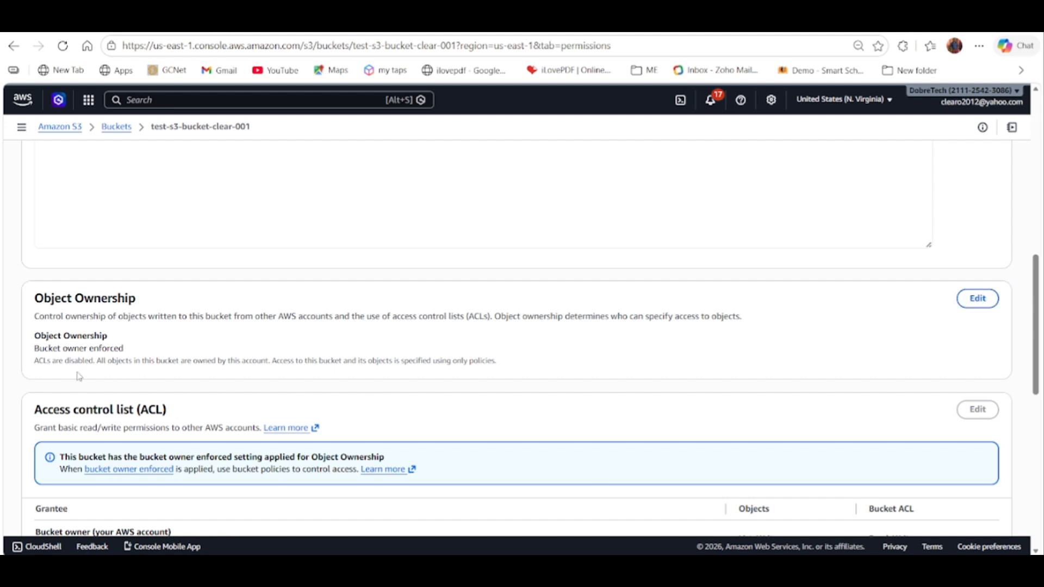
{"action": "left_click_drag", "start_coordinate": [53, 299], "coordinate": [109, 301]}
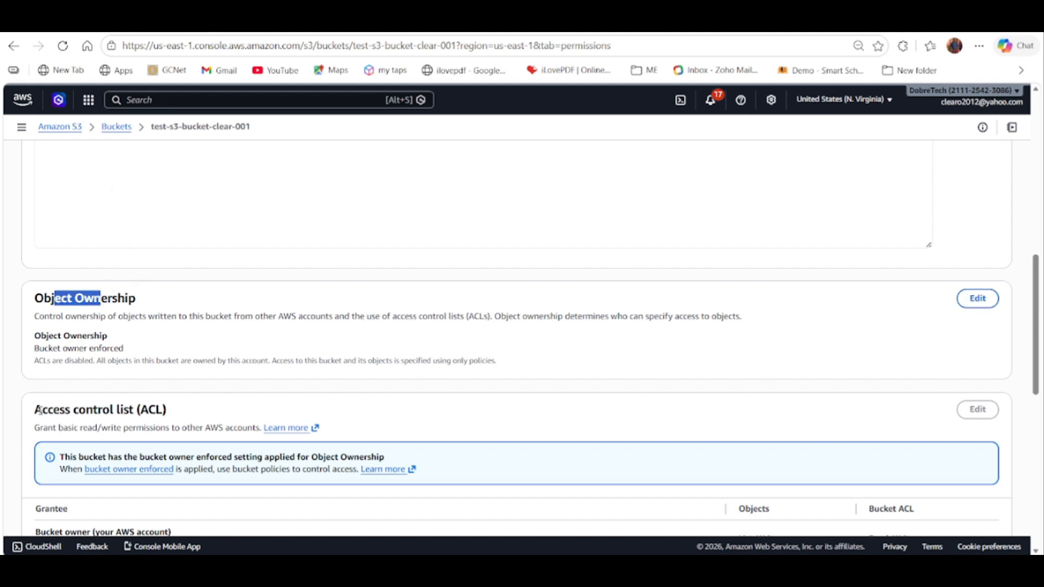
{"action": "left_click_drag", "start_coordinate": [35, 409], "coordinate": [111, 405]}
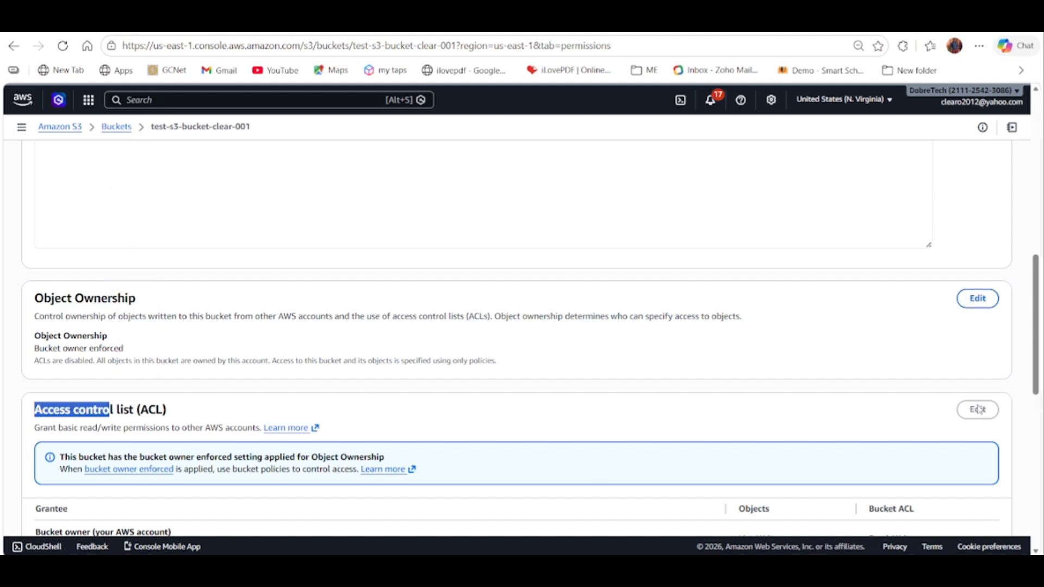
{"action": "left_click", "coordinate": [978, 299]}
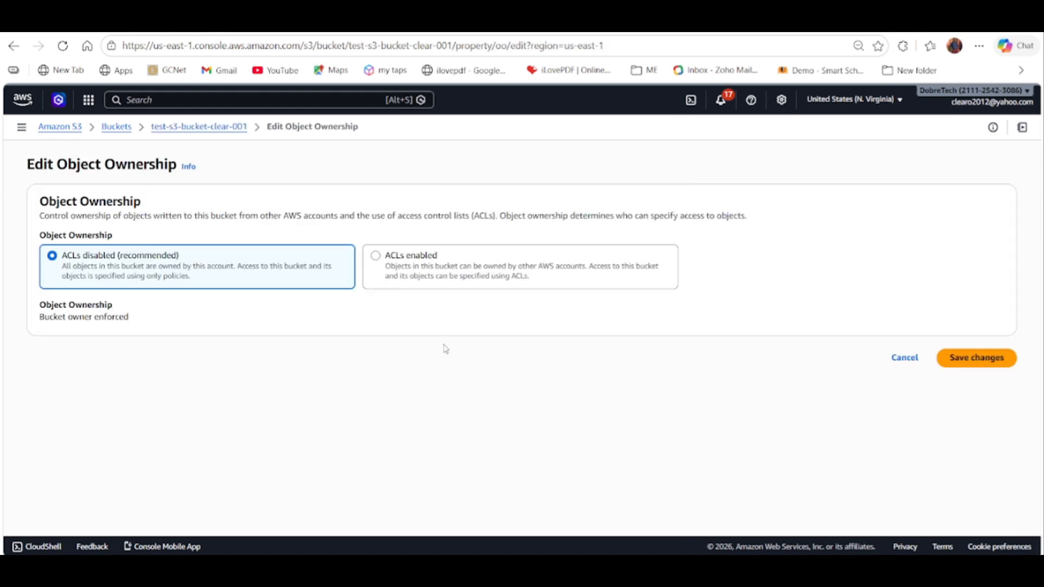
{"action": "left_click", "coordinate": [376, 256]}
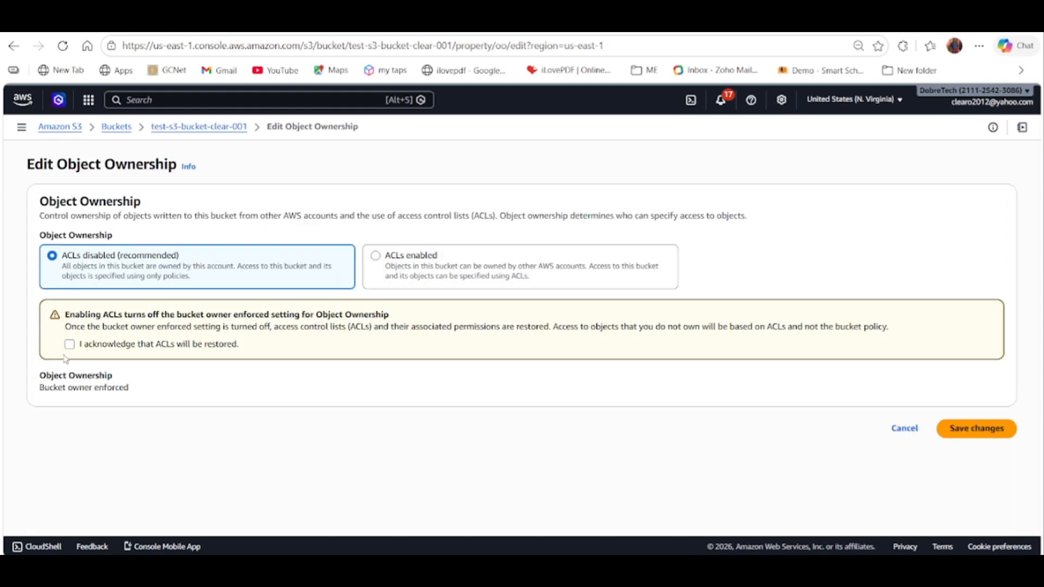
{"action": "left_click", "coordinate": [953, 430]}
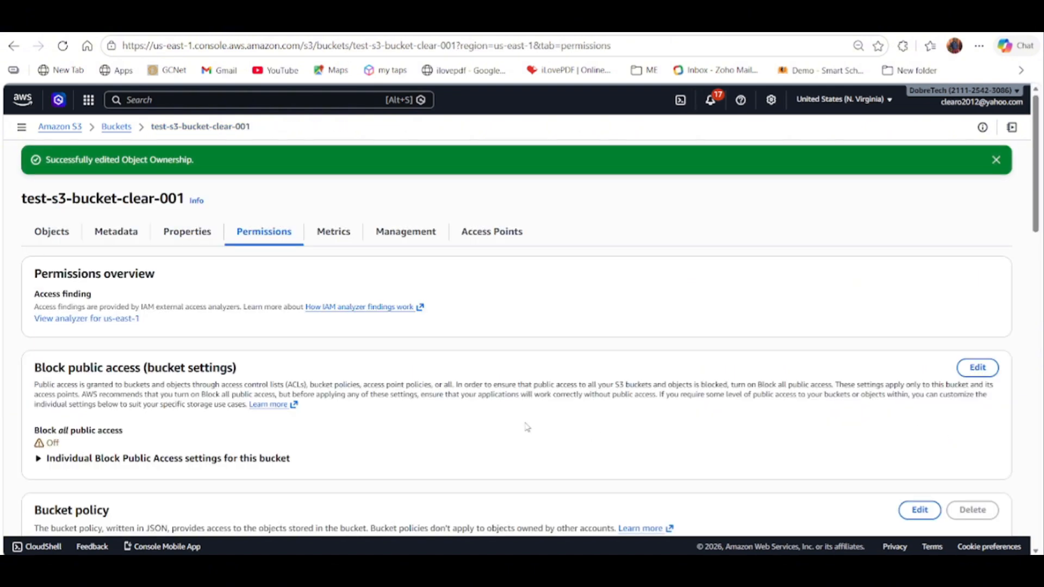
Set the bucket's Object Ownership to ACLs enabled with Object writer, acknowledge that ACLs will be restored, and save the changes.
{"action": "scroll", "coordinate": [655, 429], "scroll_direction": "down", "scroll_amount": 1}
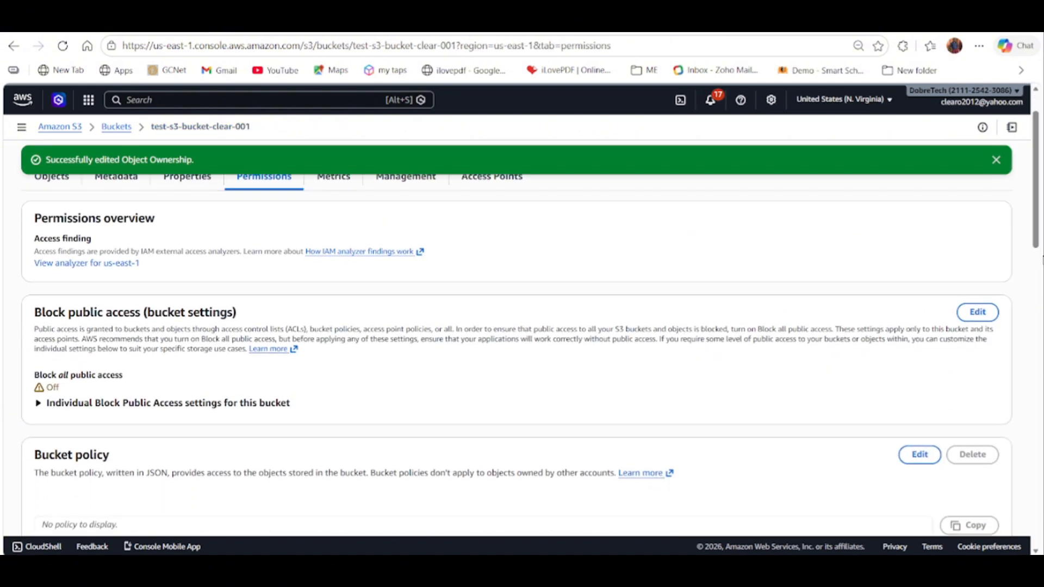
{"action": "scroll", "coordinate": [1030, 289], "scroll_direction": "down", "scroll_amount": 2}
{"action": "scroll", "coordinate": [1029, 289], "scroll_direction": "down", "scroll_amount": 8}
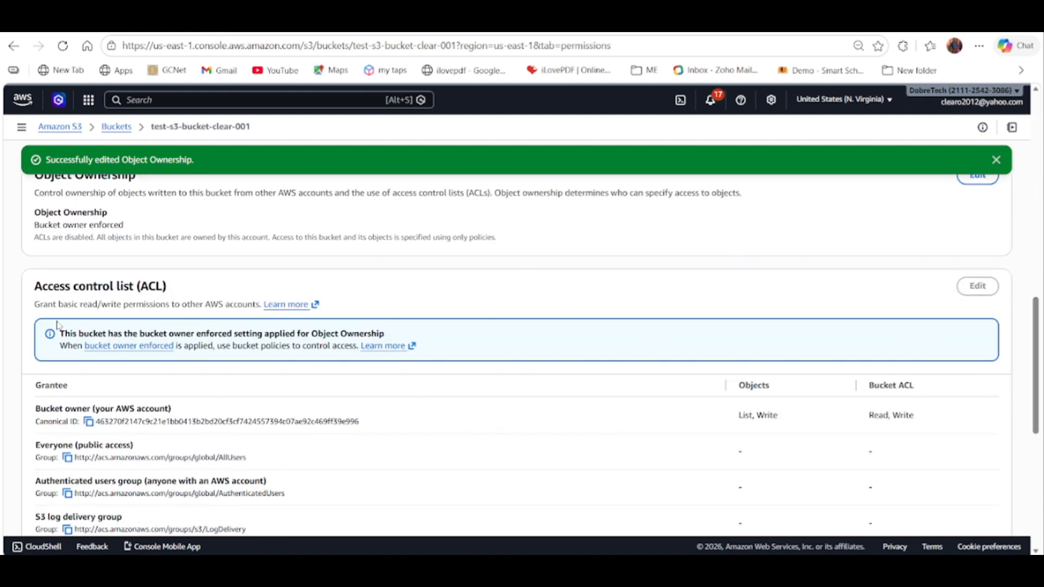
{"action": "left_click_drag", "start_coordinate": [41, 288], "coordinate": [193, 293]}
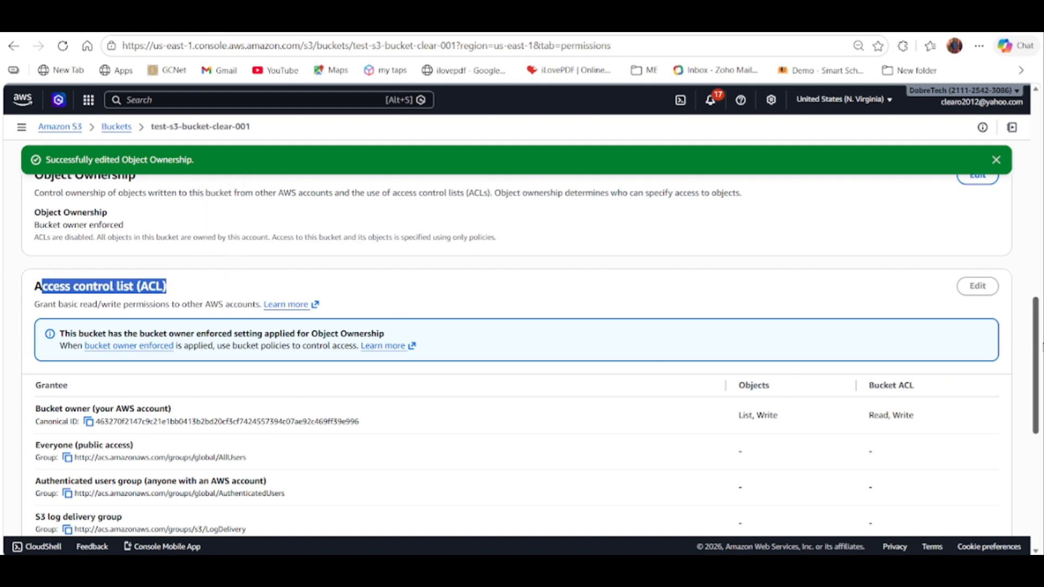
{"action": "left_click_drag", "start_coordinate": [1040, 343], "coordinate": [1040, 310]}
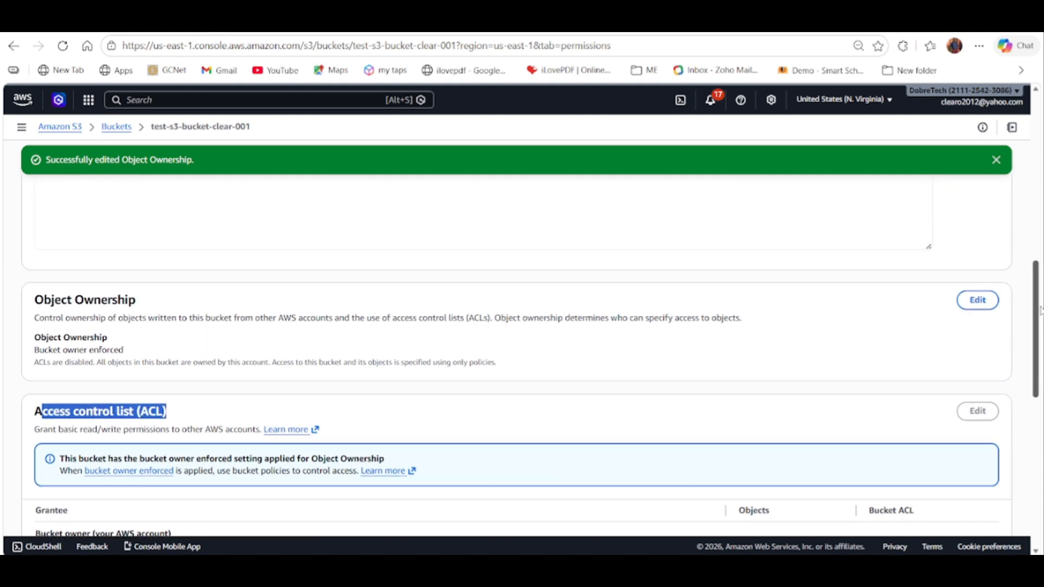
{"action": "left_click", "coordinate": [984, 304]}
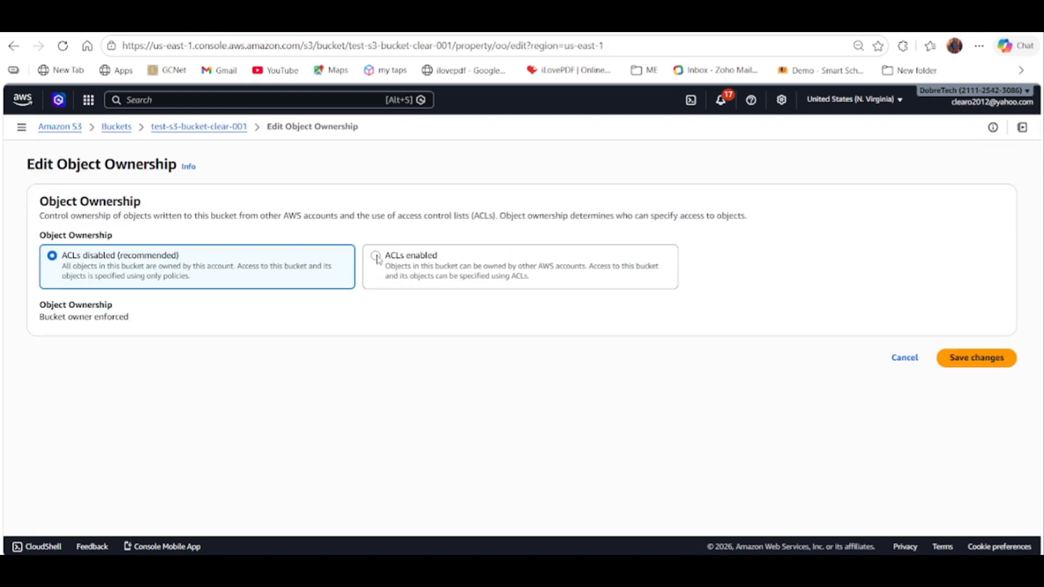
{"action": "left_click", "coordinate": [378, 257]}
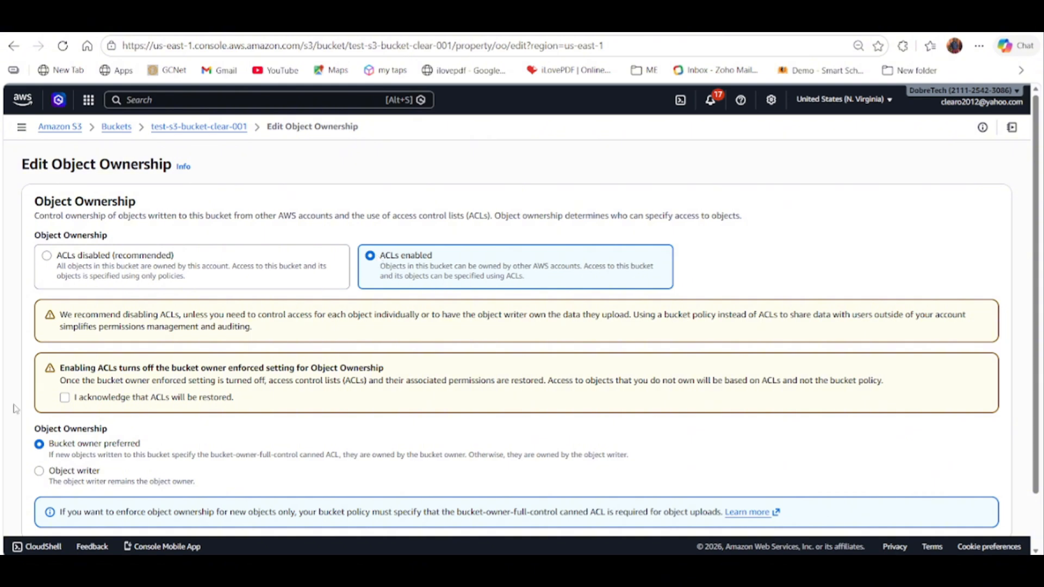
{"action": "left_click", "coordinate": [68, 400]}
{"action": "scroll", "coordinate": [508, 449], "scroll_direction": "down", "scroll_amount": 2}
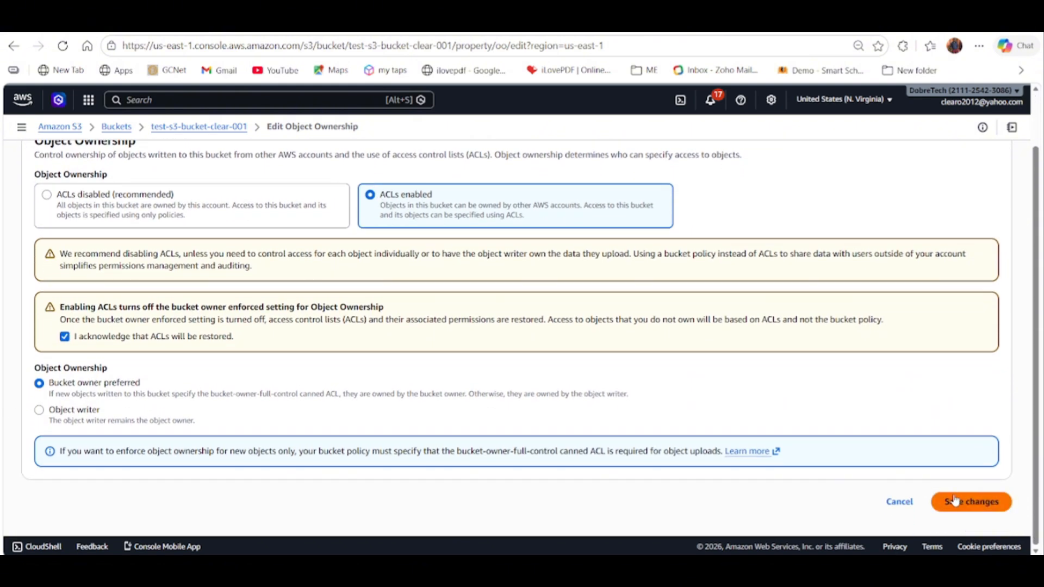
{"action": "left_click", "coordinate": [39, 414]}
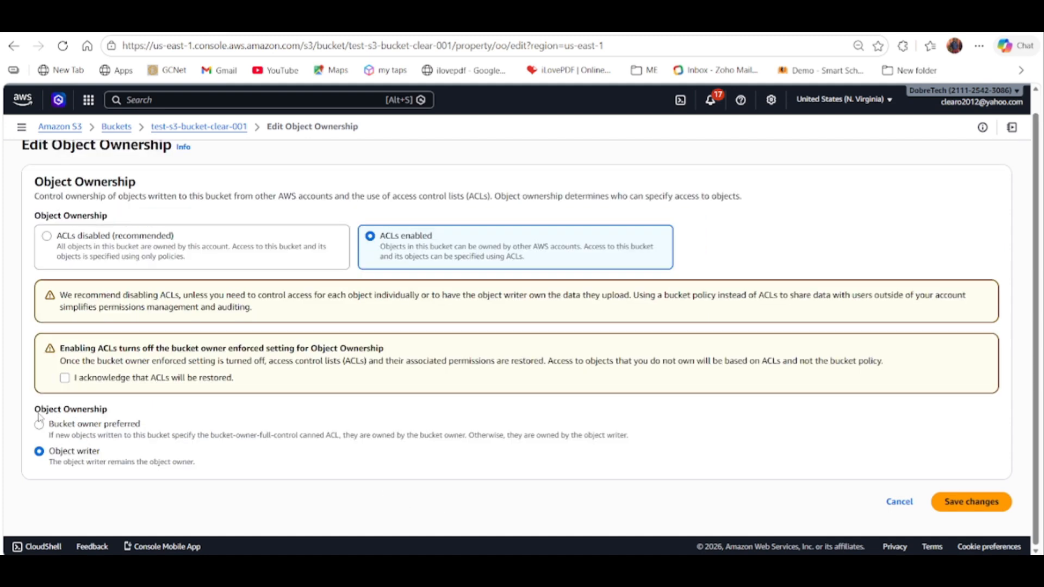
{"action": "left_click", "coordinate": [66, 379]}
{"action": "left_click", "coordinate": [960, 502]}
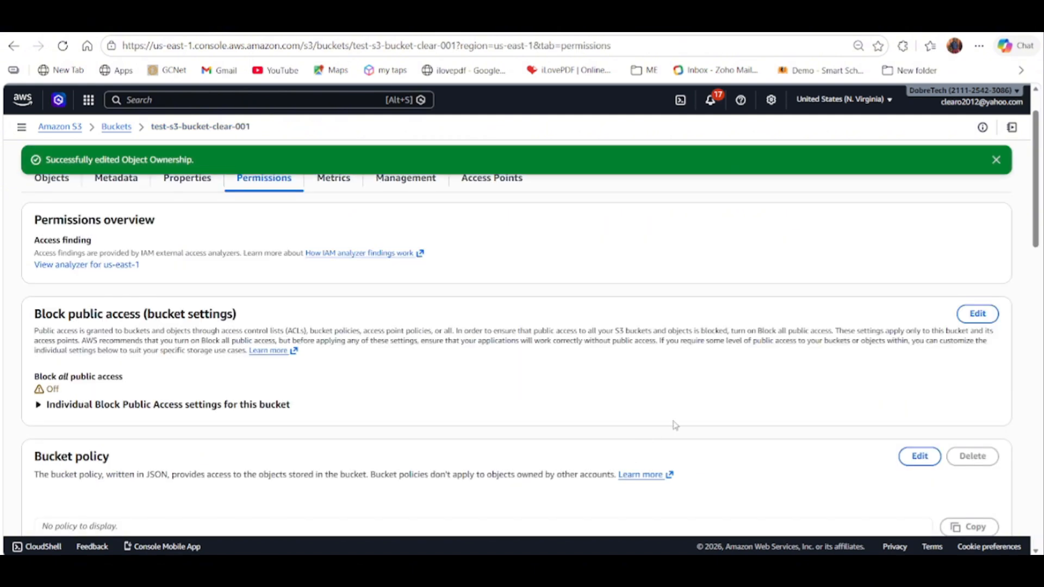
Grant Everyone (public access) List on objects and Read on the bucket ACL, acknowledge the effects, save, and dismiss the notification.
{"action": "scroll", "coordinate": [1028, 243], "scroll_direction": "down", "scroll_amount": 2}
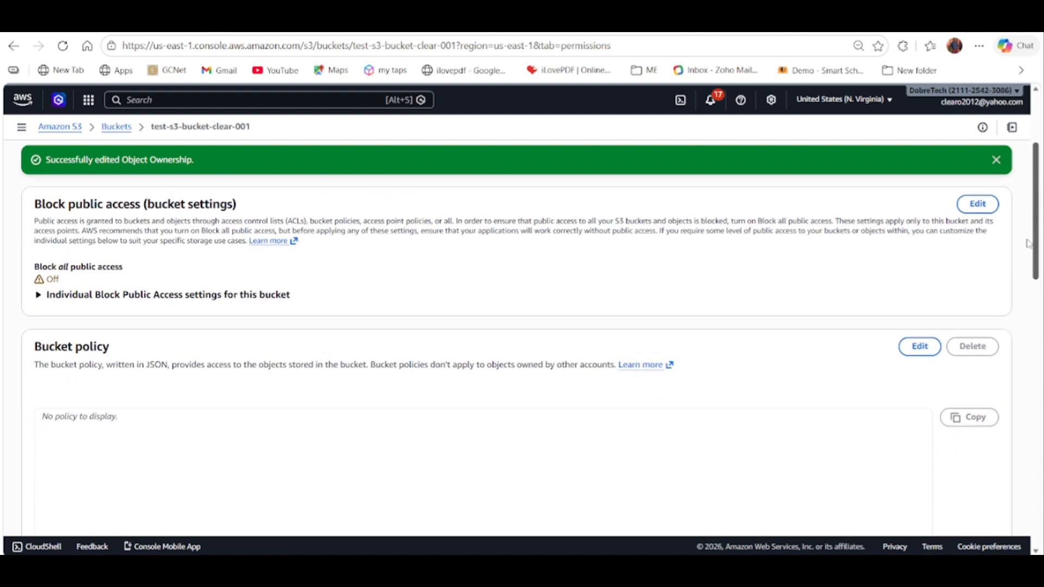
{"action": "left_click_drag", "start_coordinate": [1028, 243], "coordinate": [1037, 388]}
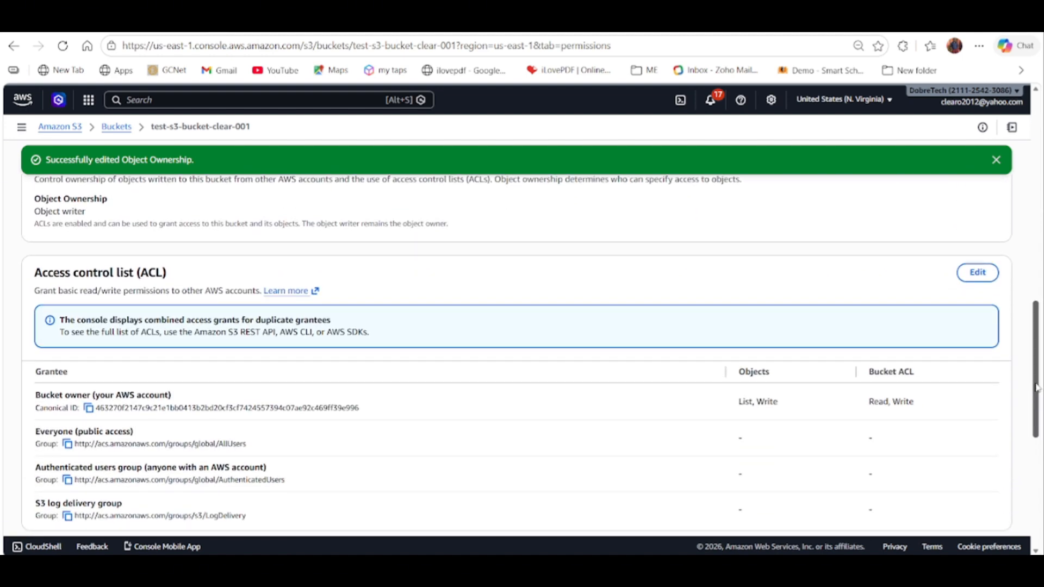
{"action": "left_click", "coordinate": [978, 272]}
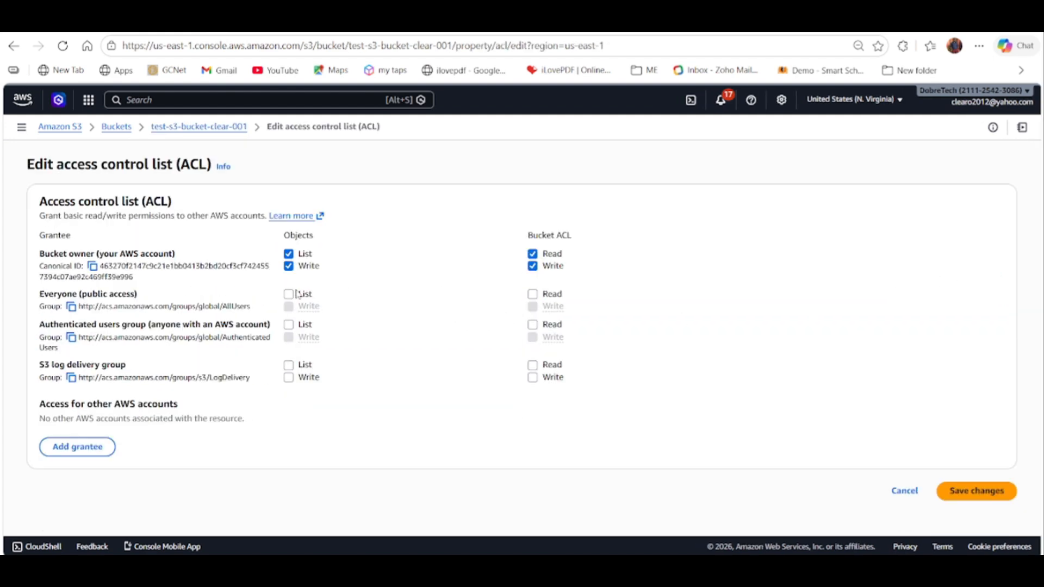
{"action": "left_click", "coordinate": [292, 295]}
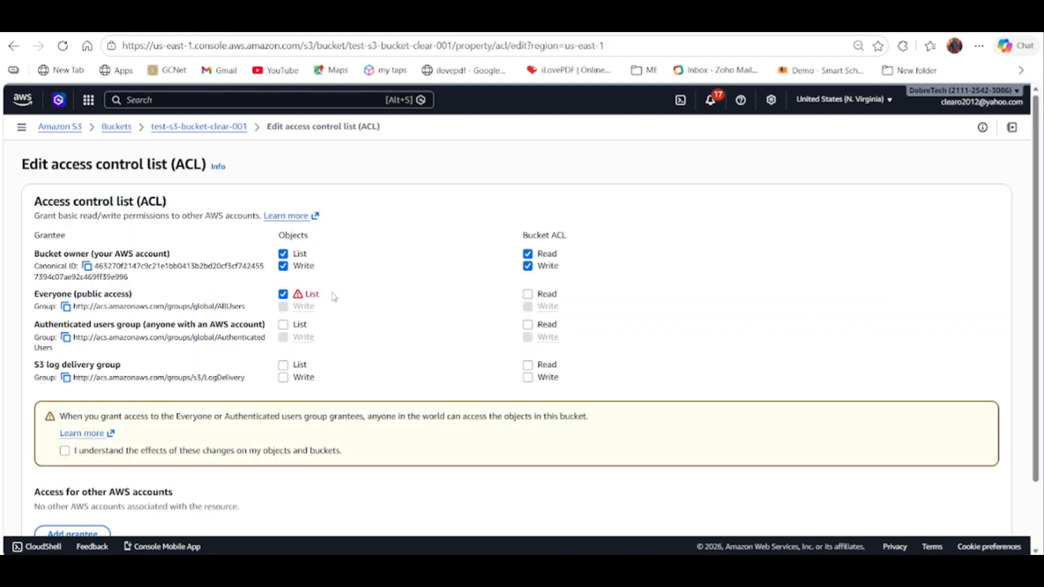
{"action": "left_click", "coordinate": [528, 294]}
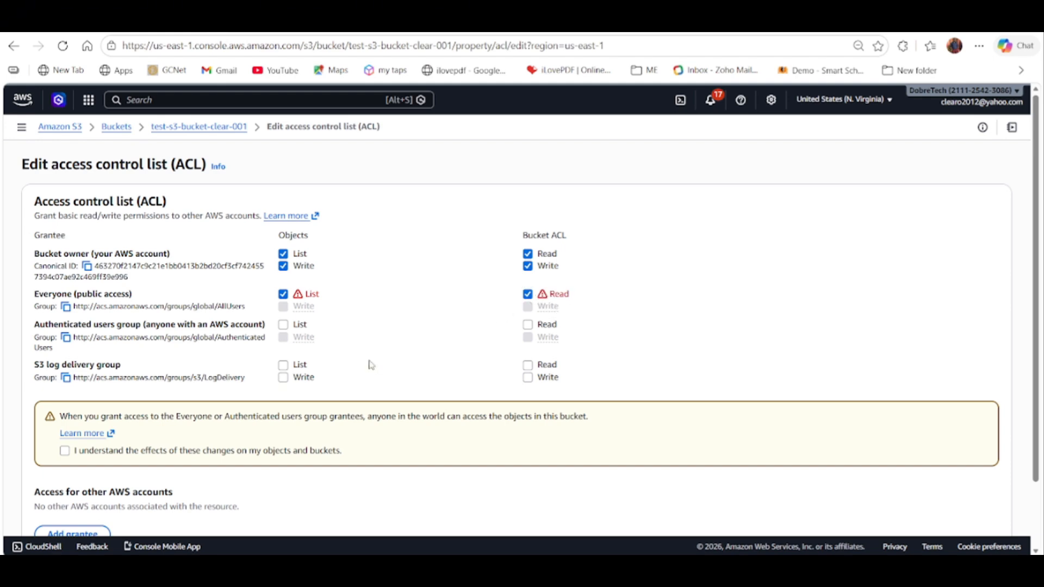
{"action": "left_click", "coordinate": [64, 451]}
{"action": "scroll", "coordinate": [1031, 307], "scroll_direction": "down", "scroll_amount": 2}
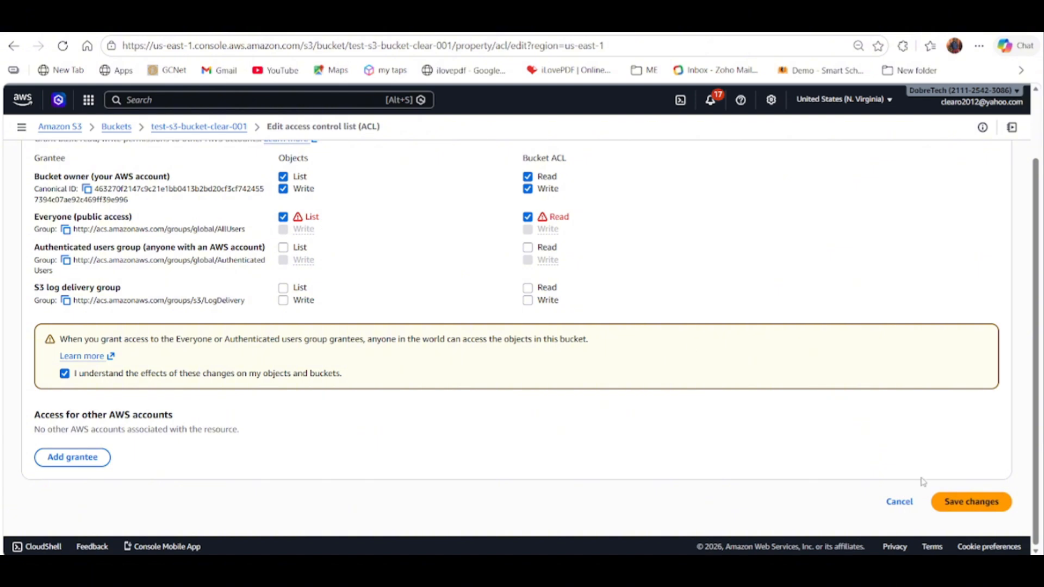
{"action": "left_click", "coordinate": [955, 500]}
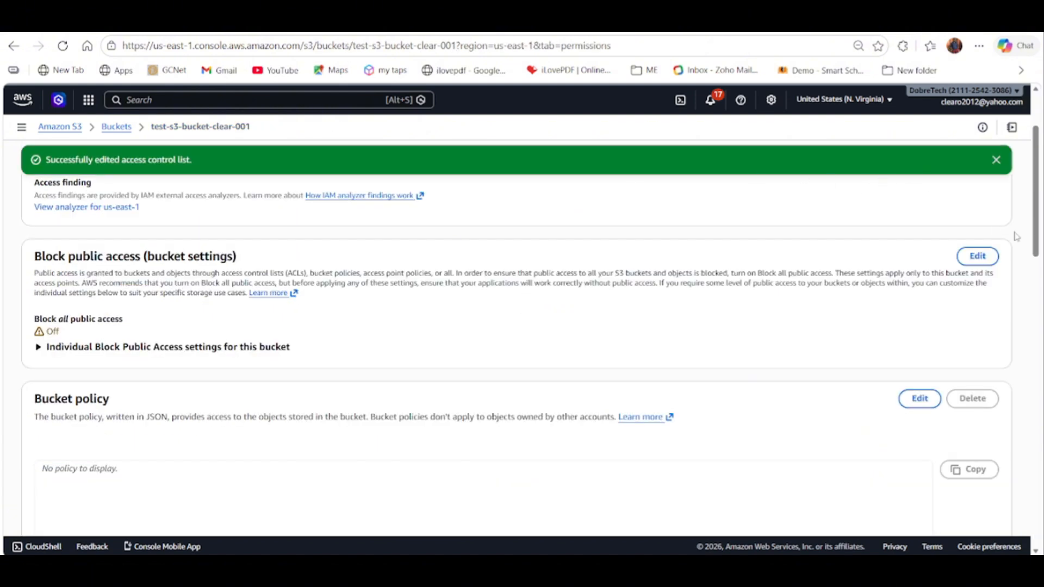
{"action": "left_click", "coordinate": [996, 159]}
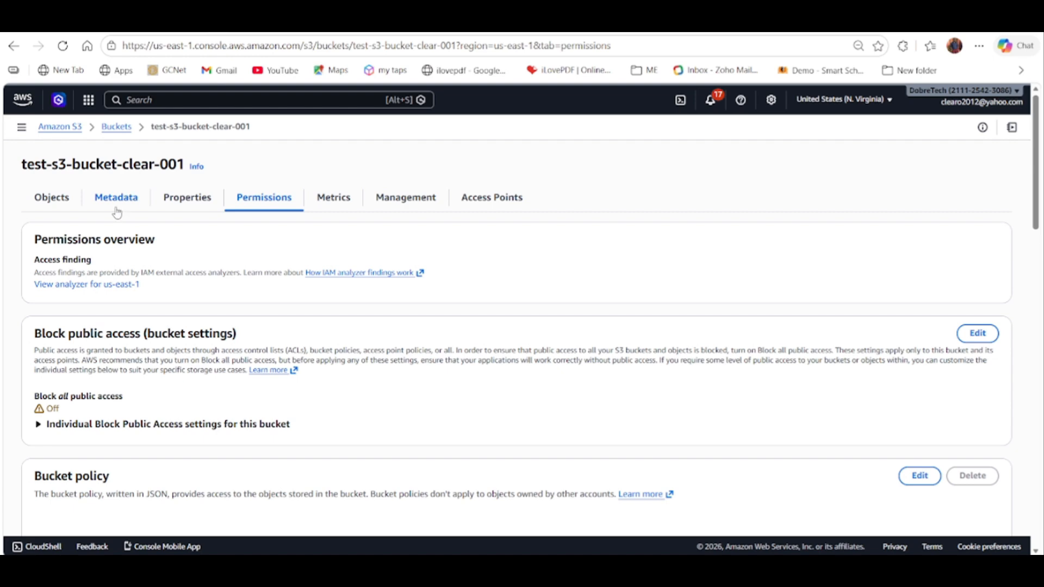
Open the static website hosting settings in the bucket's properties for editing and enable static website hosting.
{"action": "left_click", "coordinate": [196, 200]}
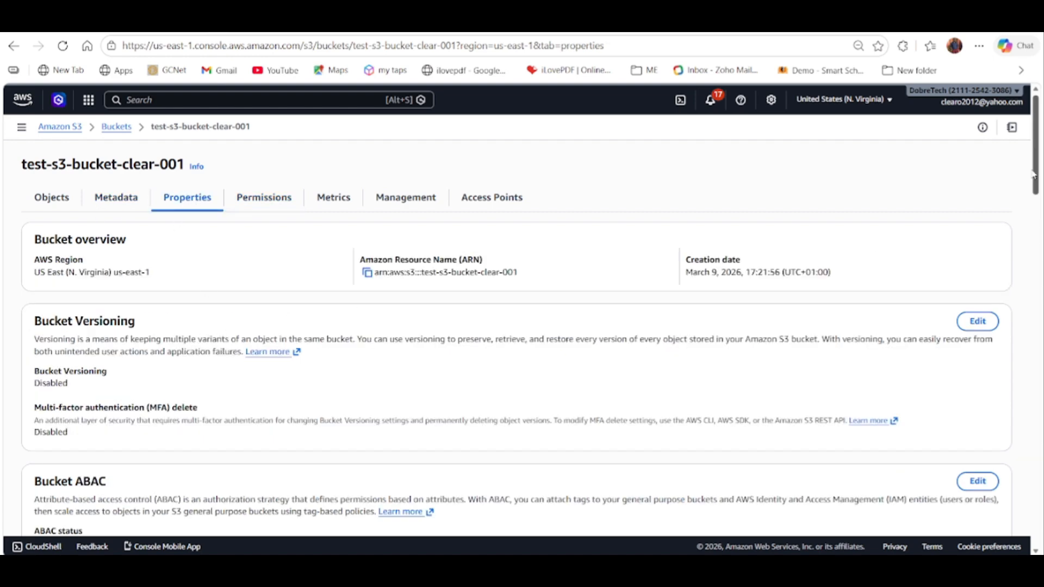
{"action": "left_click_drag", "start_coordinate": [1036, 170], "coordinate": [1026, 533]}
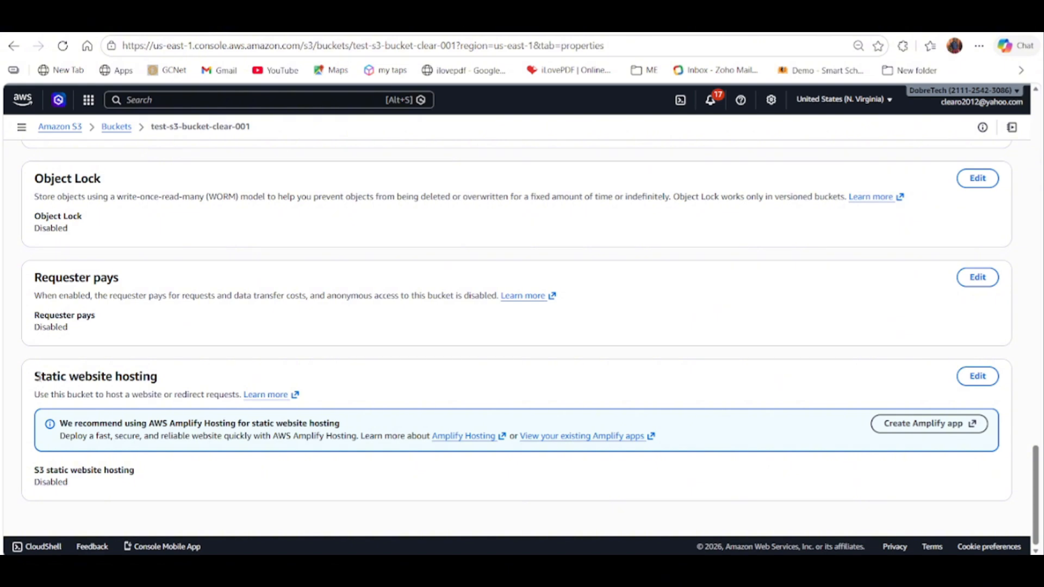
{"action": "left_click_drag", "start_coordinate": [38, 377], "coordinate": [150, 377]}
{"action": "left_click", "coordinate": [164, 375]}
{"action": "left_click", "coordinate": [982, 379]}
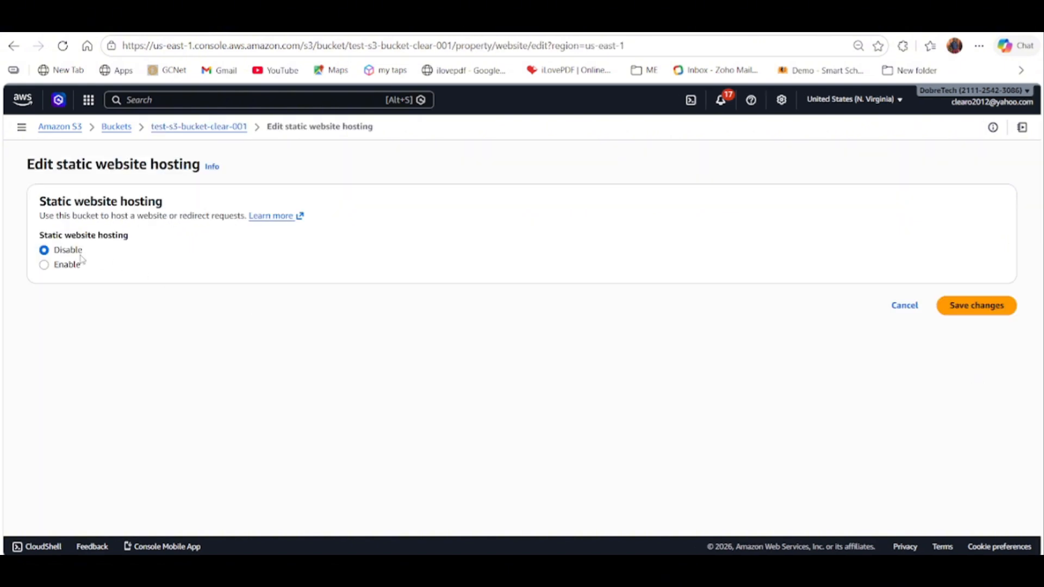
{"action": "left_click", "coordinate": [49, 270]}
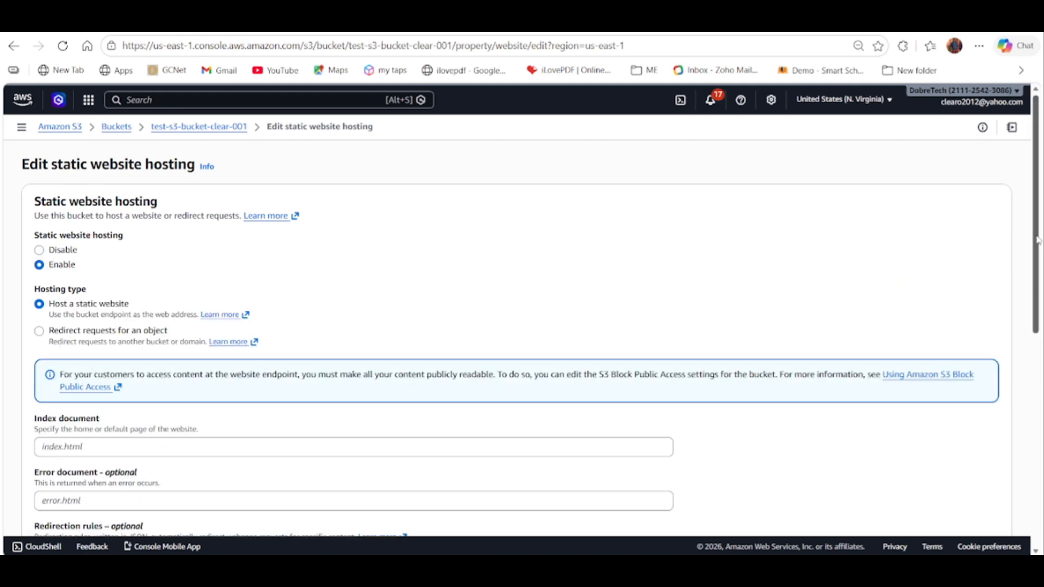
Set the index document to index.html, leave the error document empty, and save the static website hosting settings.
{"action": "left_click_drag", "start_coordinate": [1037, 237], "coordinate": [1020, 331]}
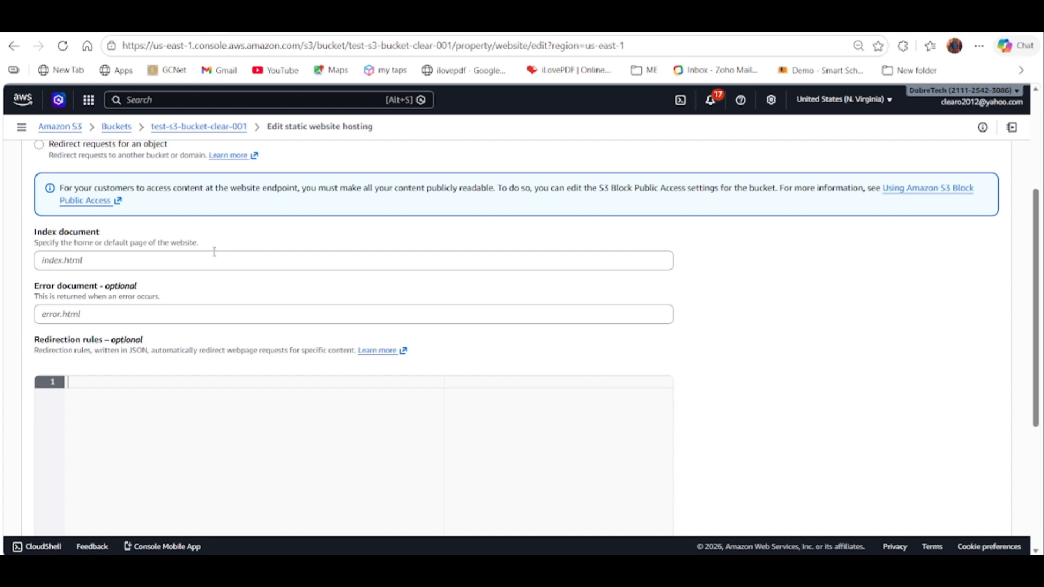
{"action": "left_click", "coordinate": [81, 261]}
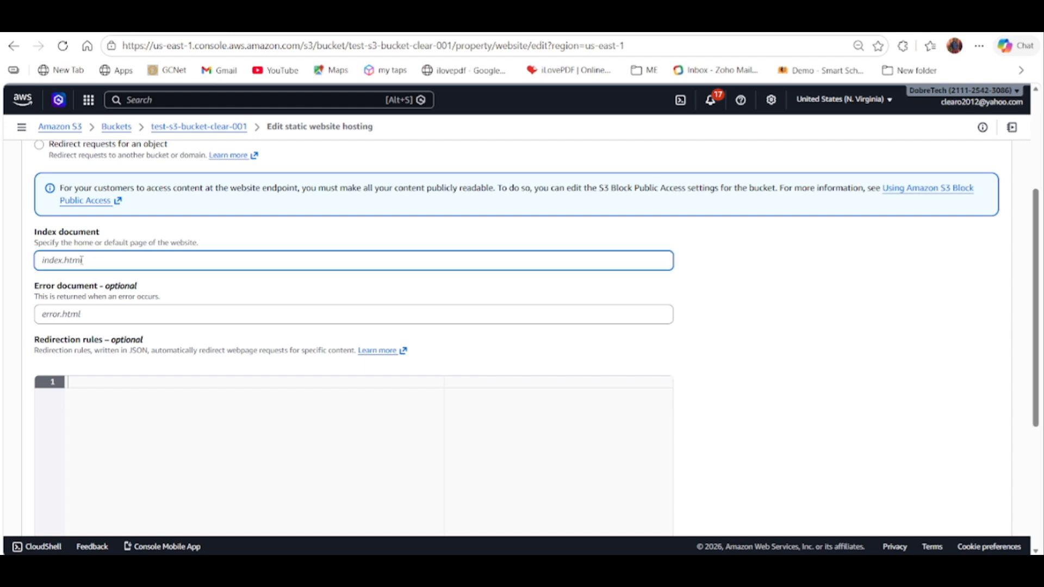
{"action": "type", "text": "index.html"}
{"action": "left_click", "coordinate": [80, 314]}
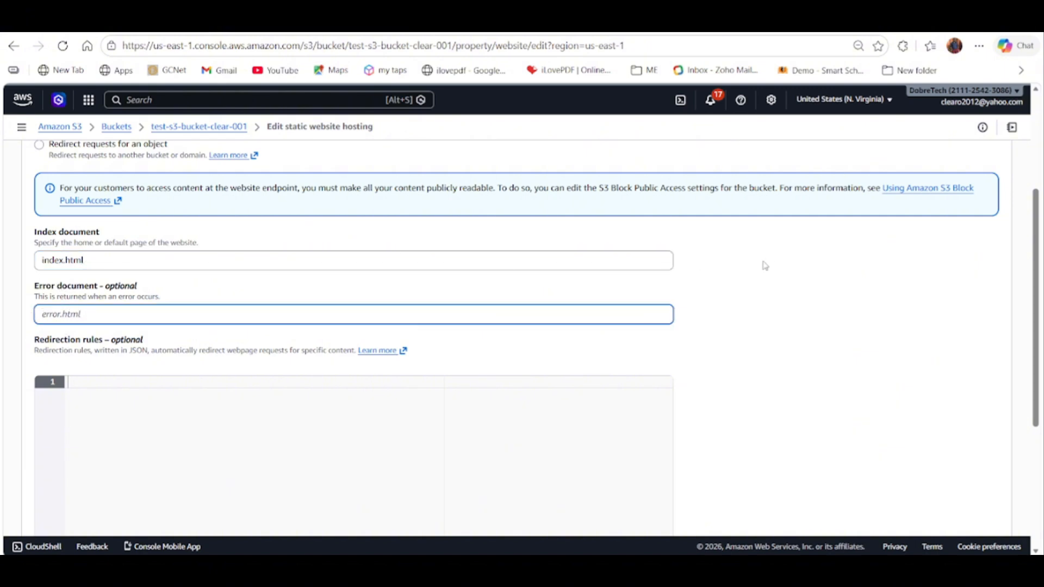
{"action": "scroll", "coordinate": [1035, 229], "scroll_direction": "down", "scroll_amount": 4}
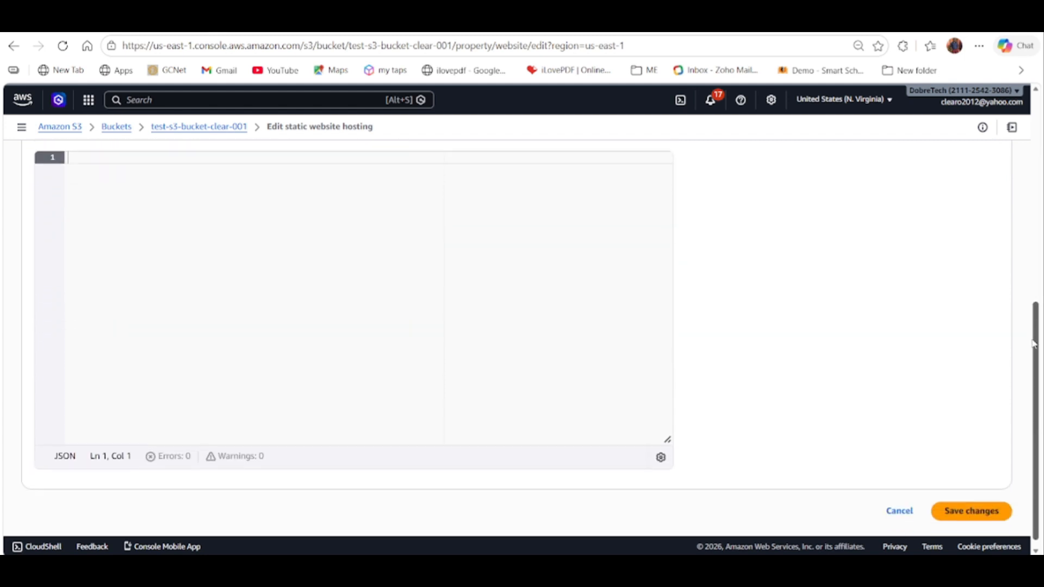
{"action": "left_click", "coordinate": [972, 505]}
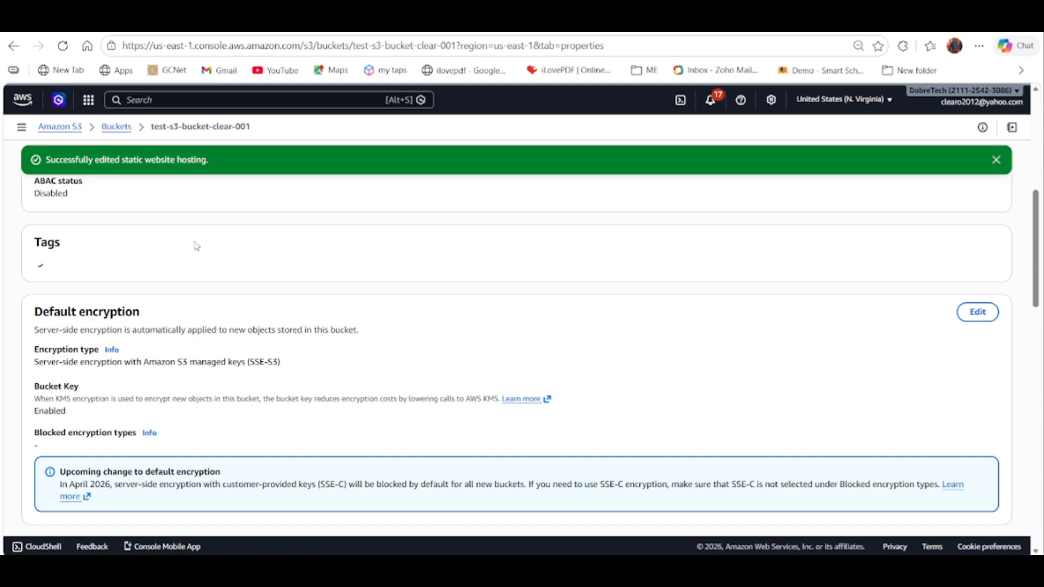
Copy the bucket website endpoint, open it in a new browser tab and examine the page's response.
{"action": "left_click_drag", "start_coordinate": [1036, 231], "coordinate": [1037, 519]}
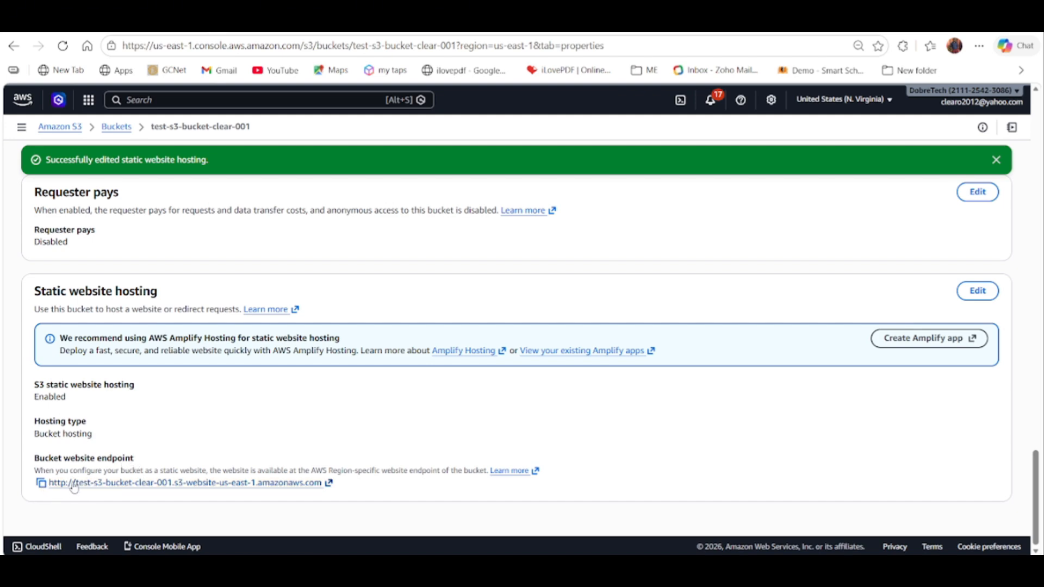
{"action": "left_click", "coordinate": [42, 482]}
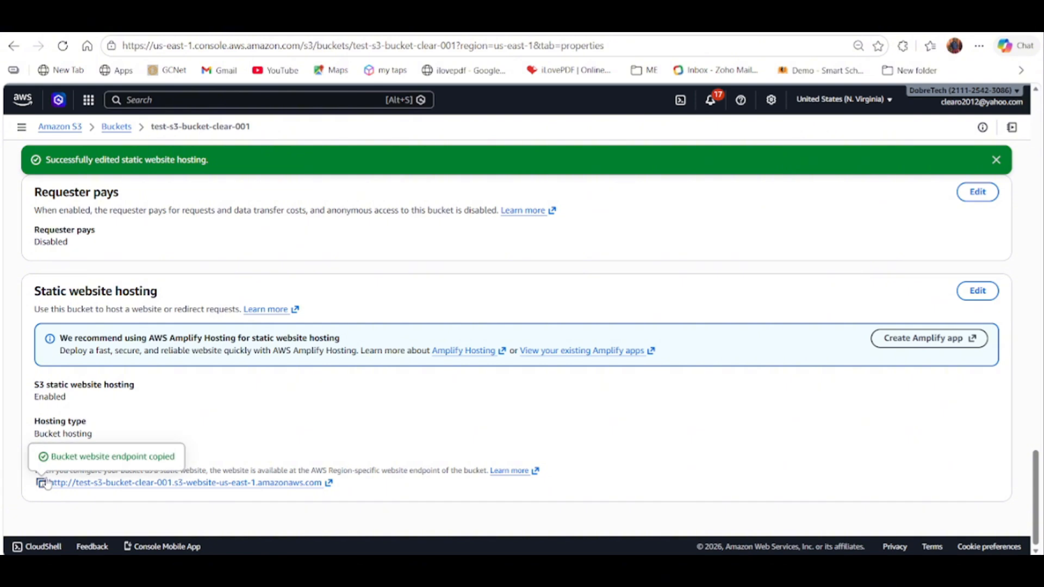
{"action": "key", "text": "ctrl+t"}
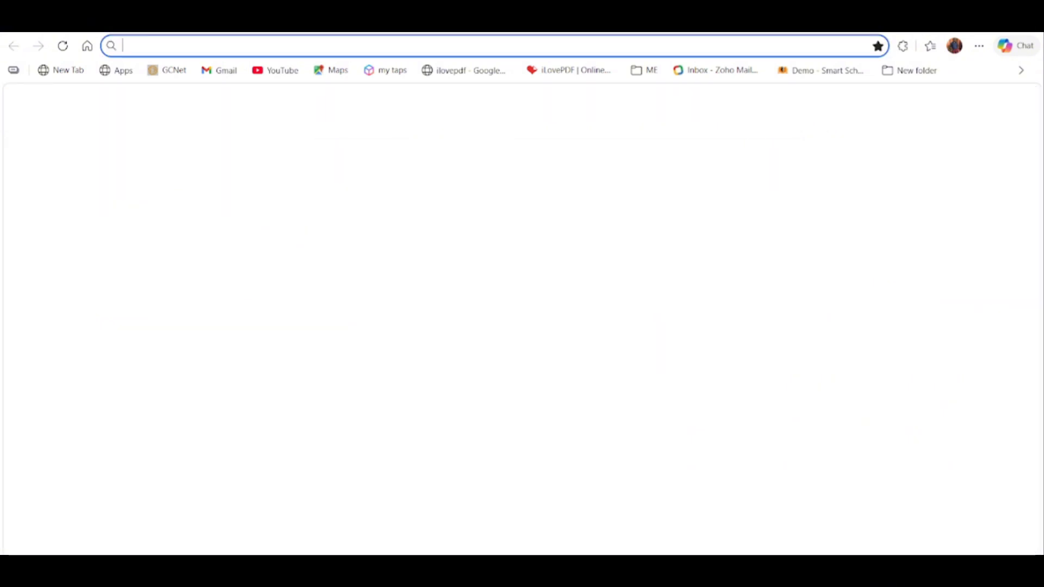
{"action": "left_click", "coordinate": [766, 49]}
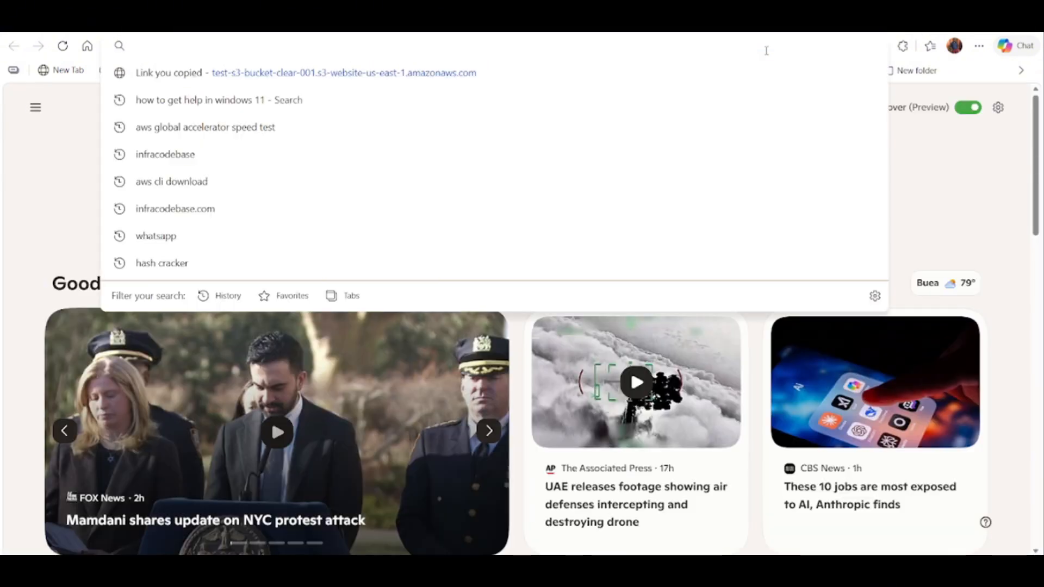
{"action": "key", "text": "ctrl+v"}
{"action": "key", "text": "Return"}
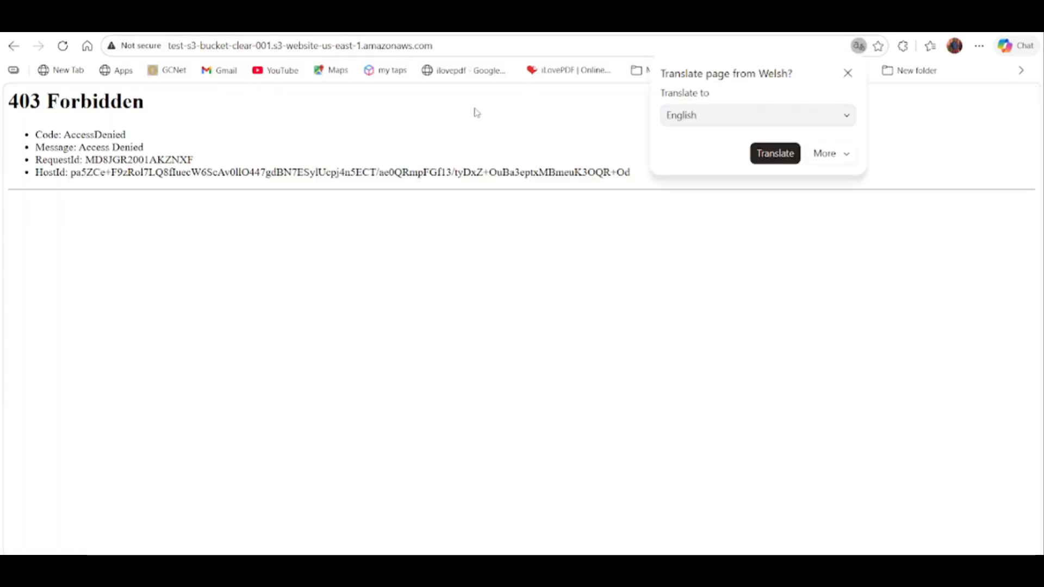
{"action": "left_click_drag", "start_coordinate": [34, 136], "coordinate": [605, 175]}
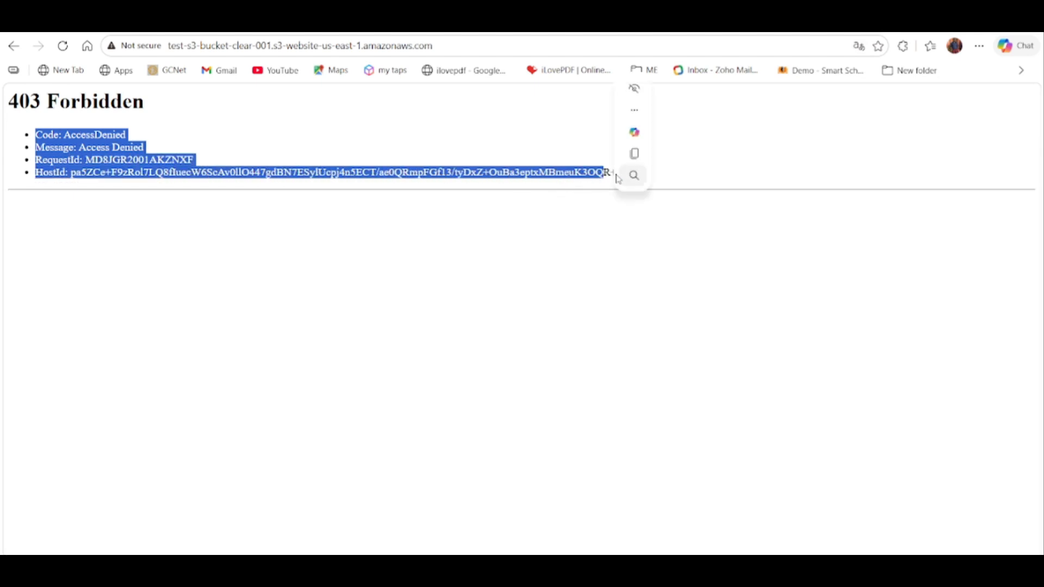
{"action": "left_click", "coordinate": [444, 231]}
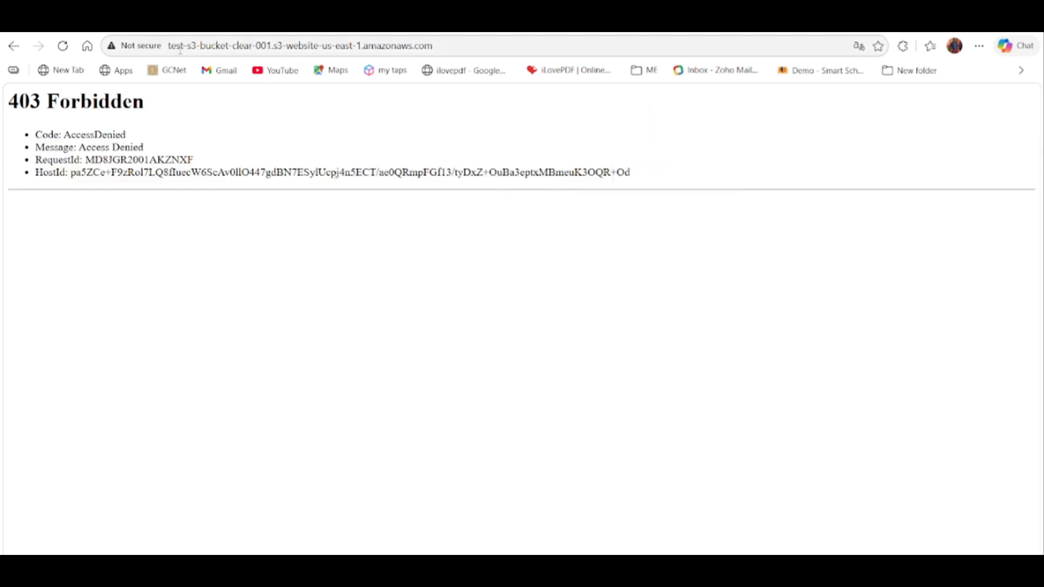
Return to the bucket in the S3 console, dismiss the hosting notification and open the bucket's object list.
{"action": "left_click", "coordinate": [220, 27]}
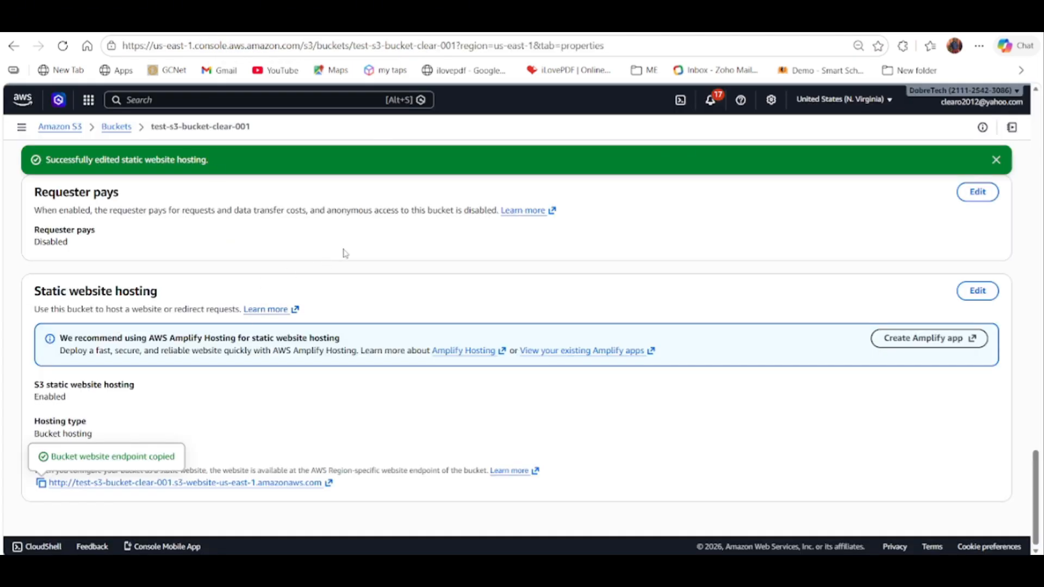
{"action": "scroll", "coordinate": [346, 253], "scroll_direction": "up", "scroll_amount": 1}
{"action": "left_click", "coordinate": [998, 161]}
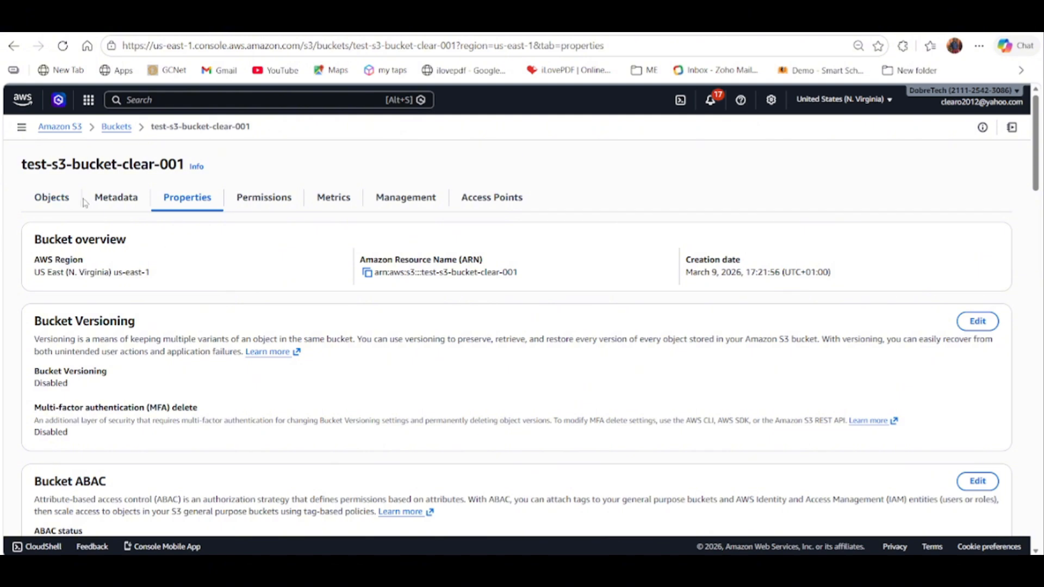
{"action": "left_click", "coordinate": [56, 200]}
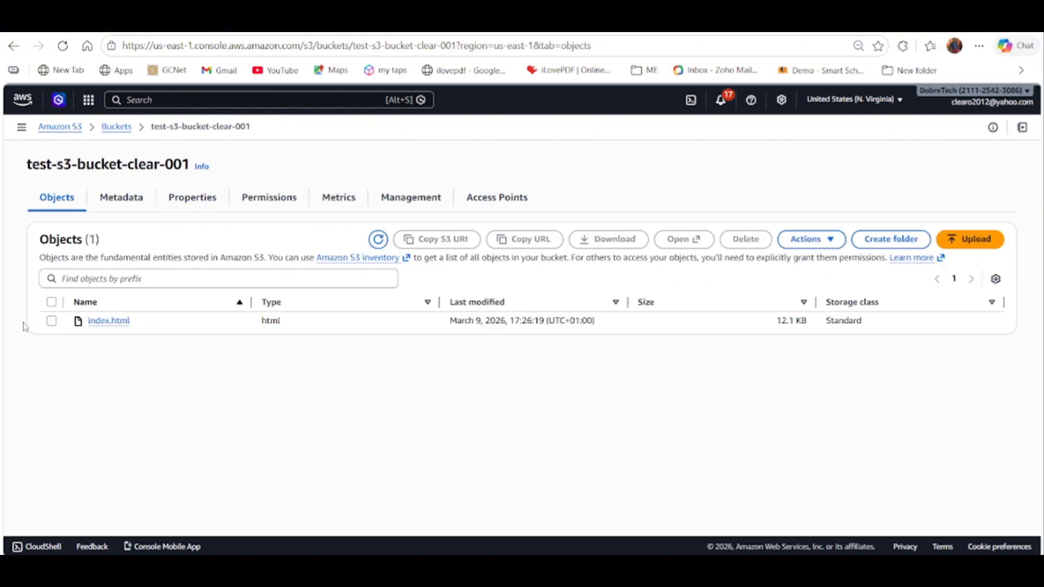
Make the index.html object in the bucket public using ACL and close the status page.
{"action": "left_click", "coordinate": [52, 321]}
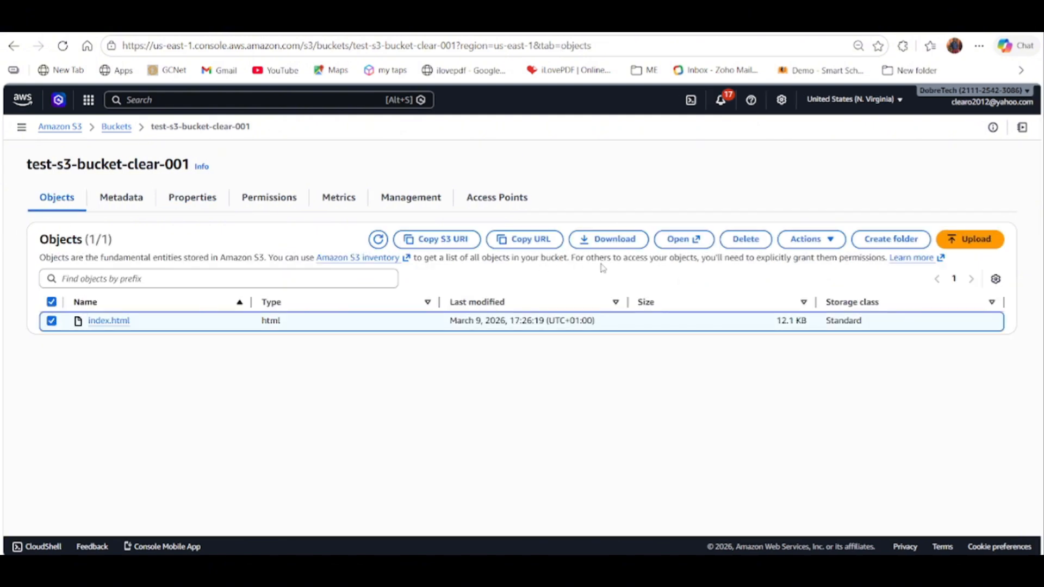
{"action": "left_click", "coordinate": [813, 239]}
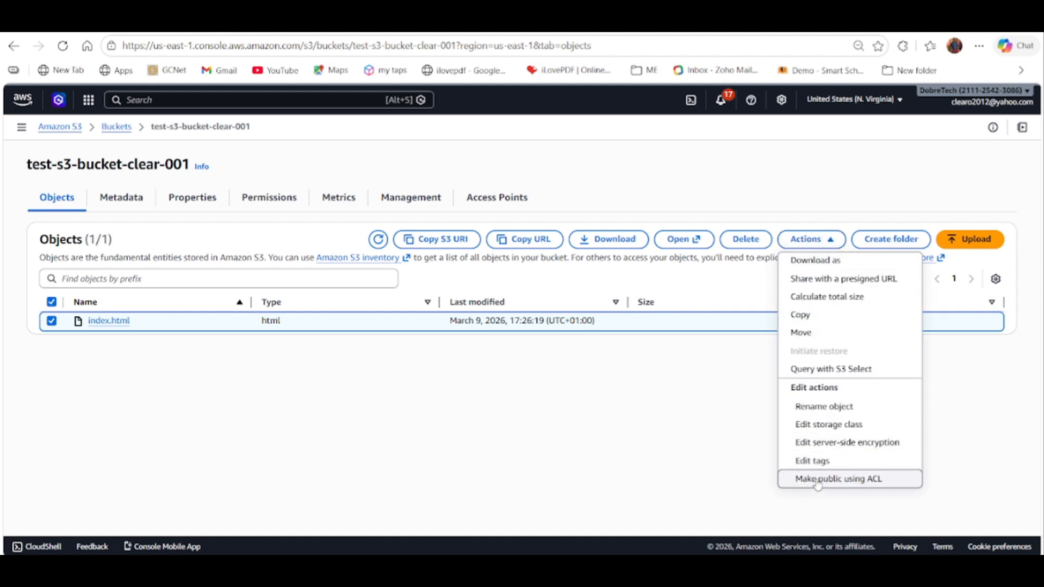
{"action": "left_click", "coordinate": [870, 479]}
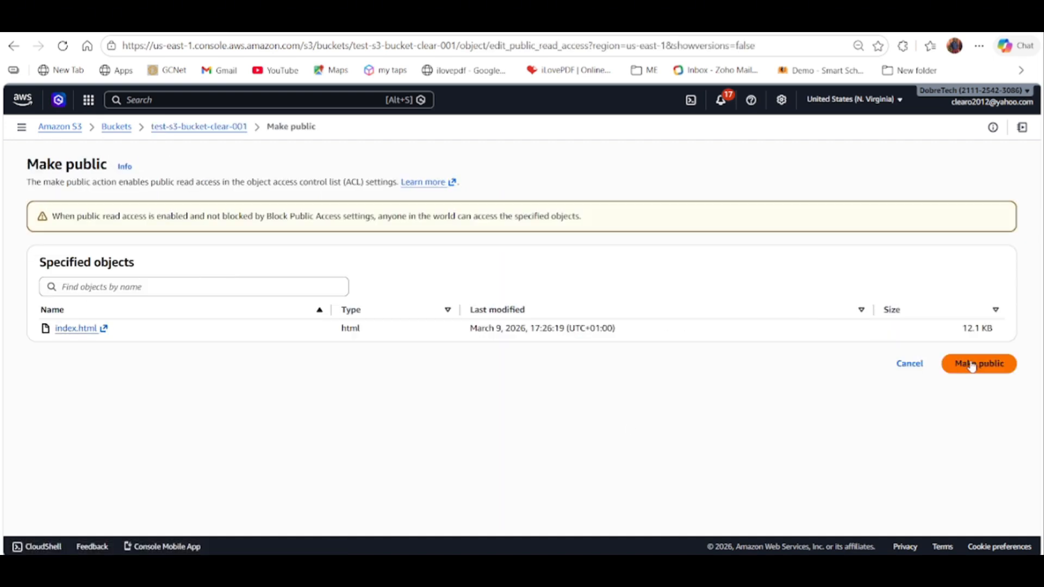
{"action": "left_click", "coordinate": [973, 366]}
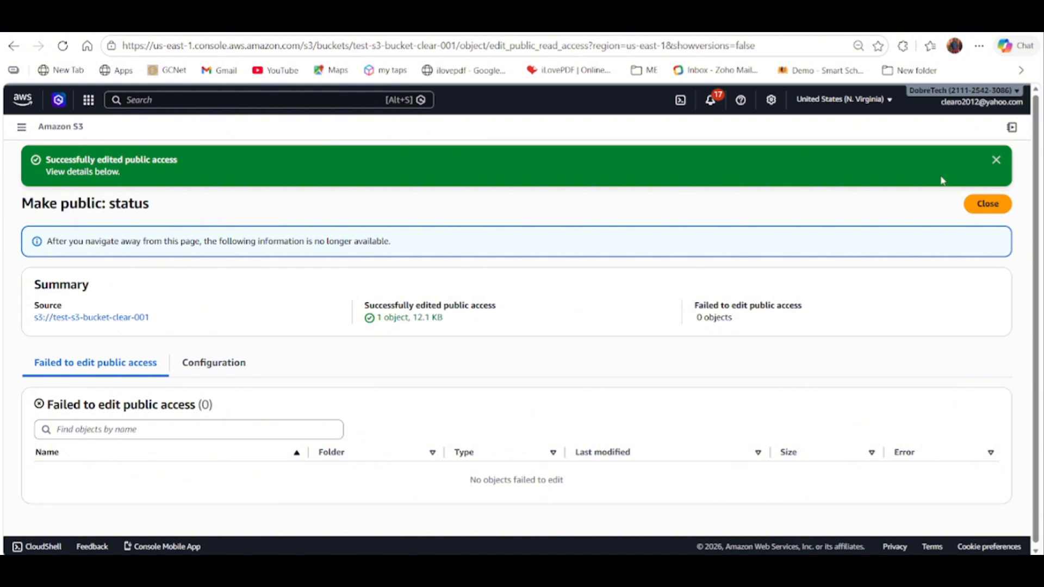
{"action": "left_click", "coordinate": [993, 205]}
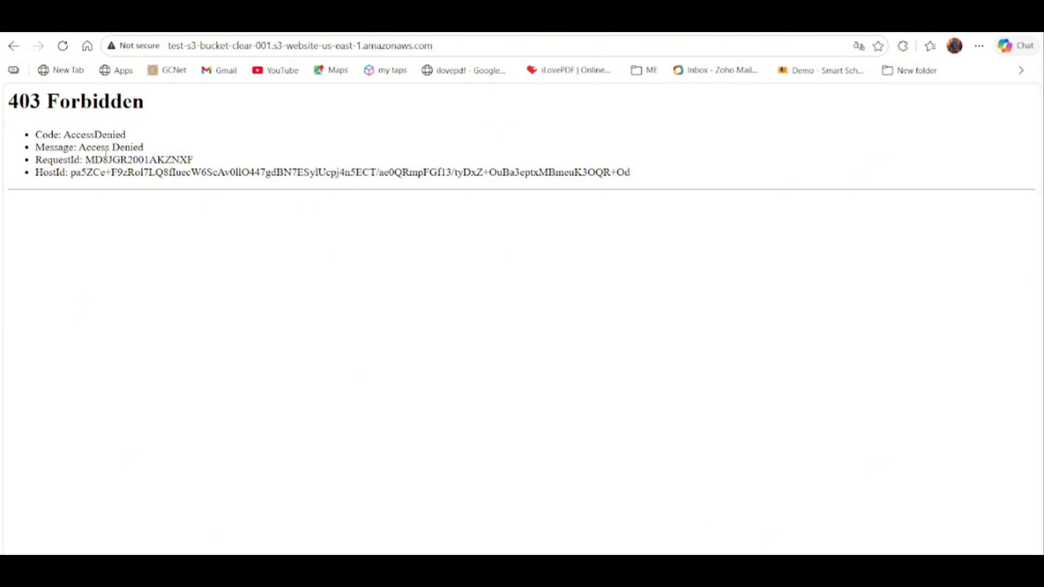
Reload the bucket website endpoint page in the browser and look through the hosted site.
{"action": "left_click", "coordinate": [62, 46]}
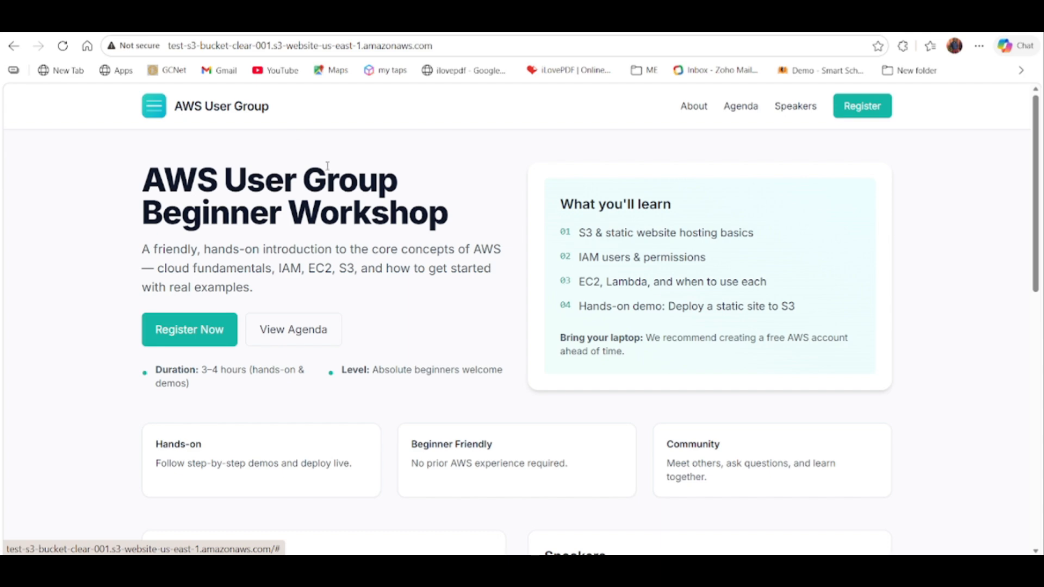
{"action": "scroll", "coordinate": [373, 324], "scroll_direction": "down", "scroll_amount": 1}
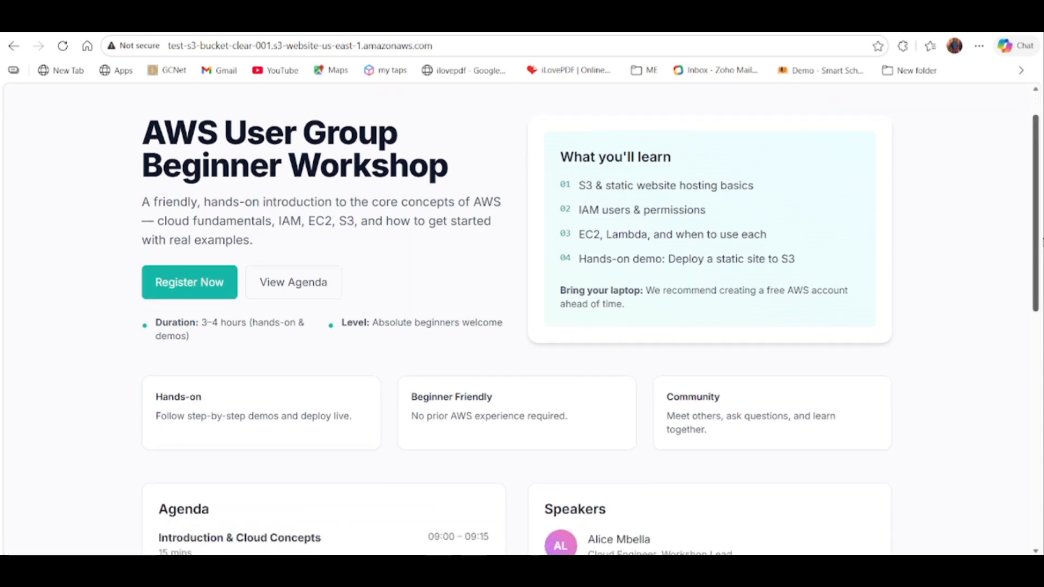
{"action": "left_click_drag", "start_coordinate": [1037, 227], "coordinate": [1020, 176]}
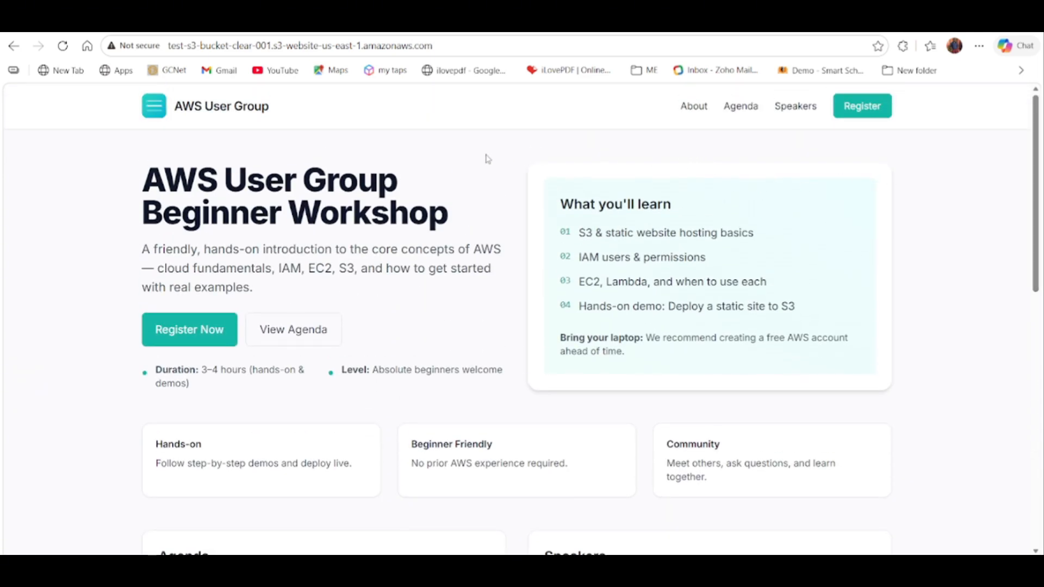